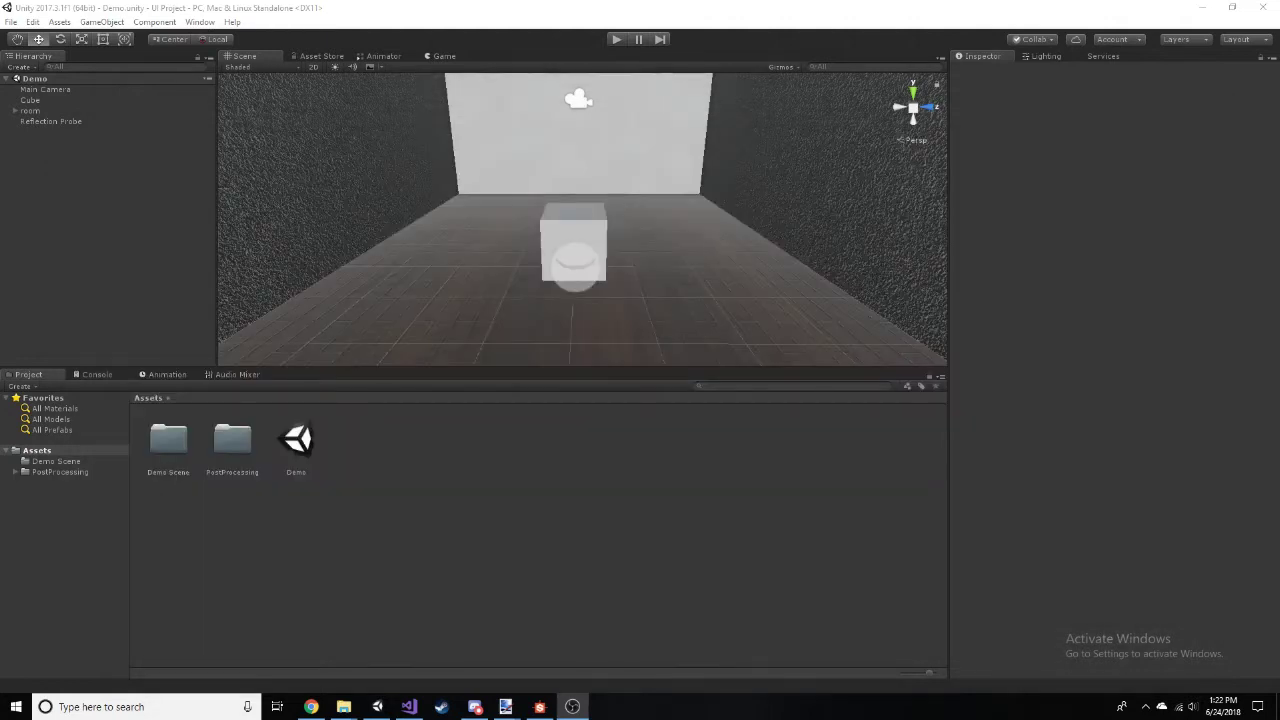
Create a new material in Assets named Cube.
right_click(366, 441)
mouse_move(420, 178)
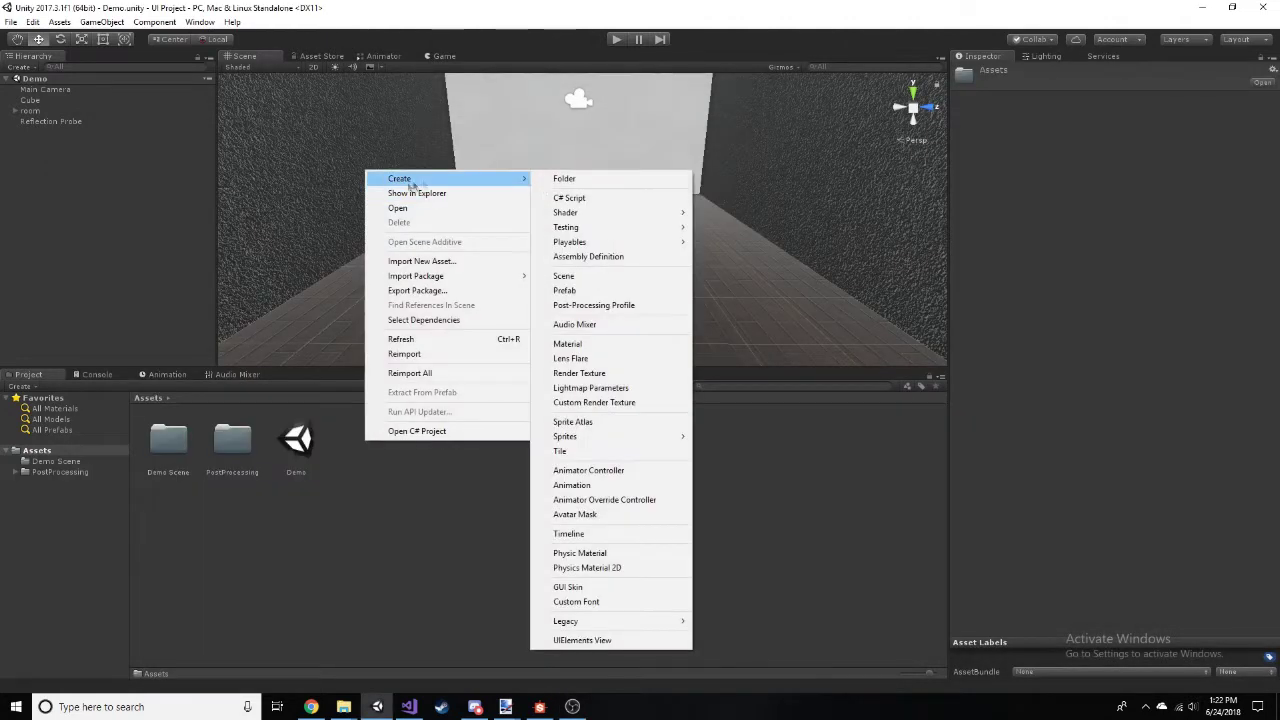
click(567, 344)
text(Cube)
key(Return)
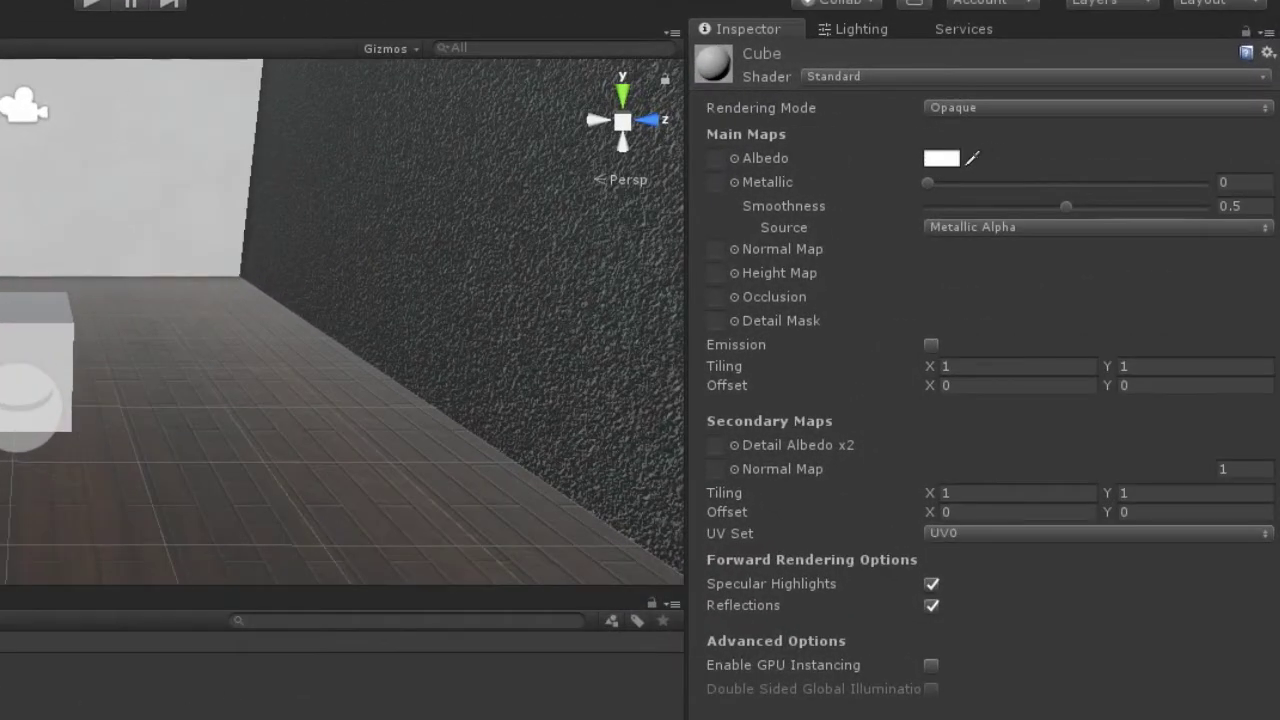
Enable white emission on the Cube material and apply it to the cube.
click(931, 345)
click(940, 366)
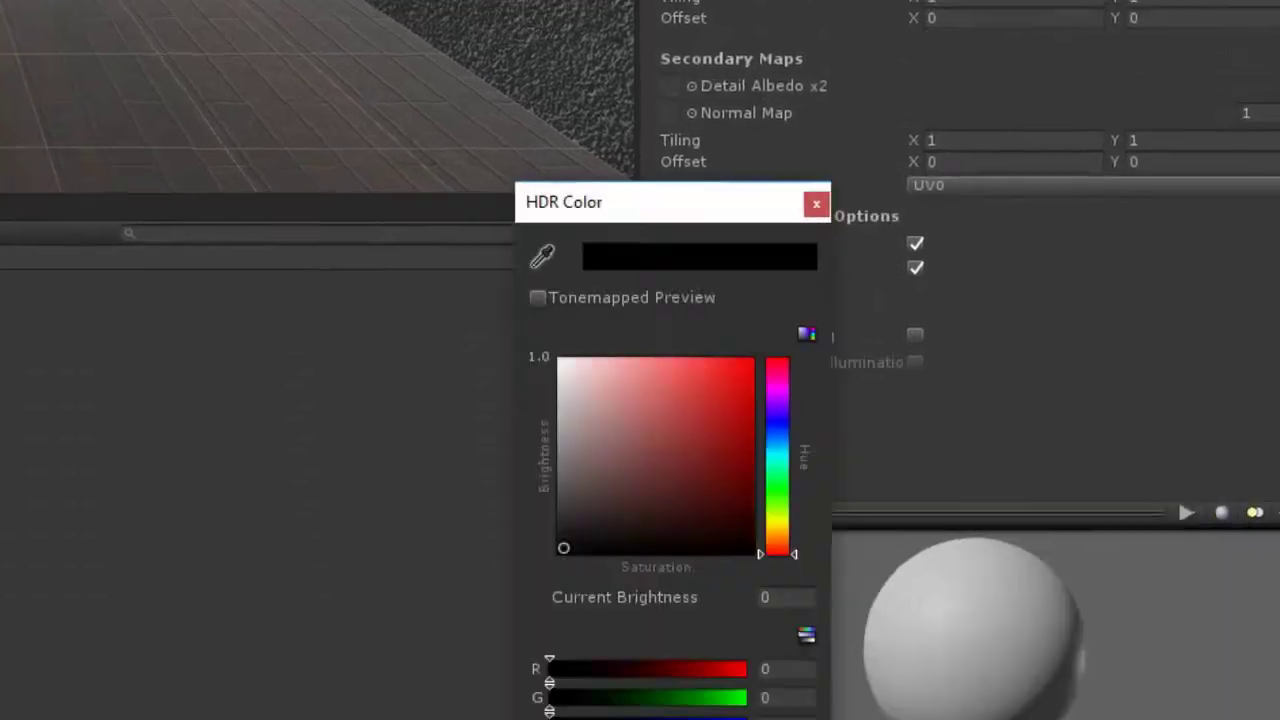
drag(582, 223, 458, 110)
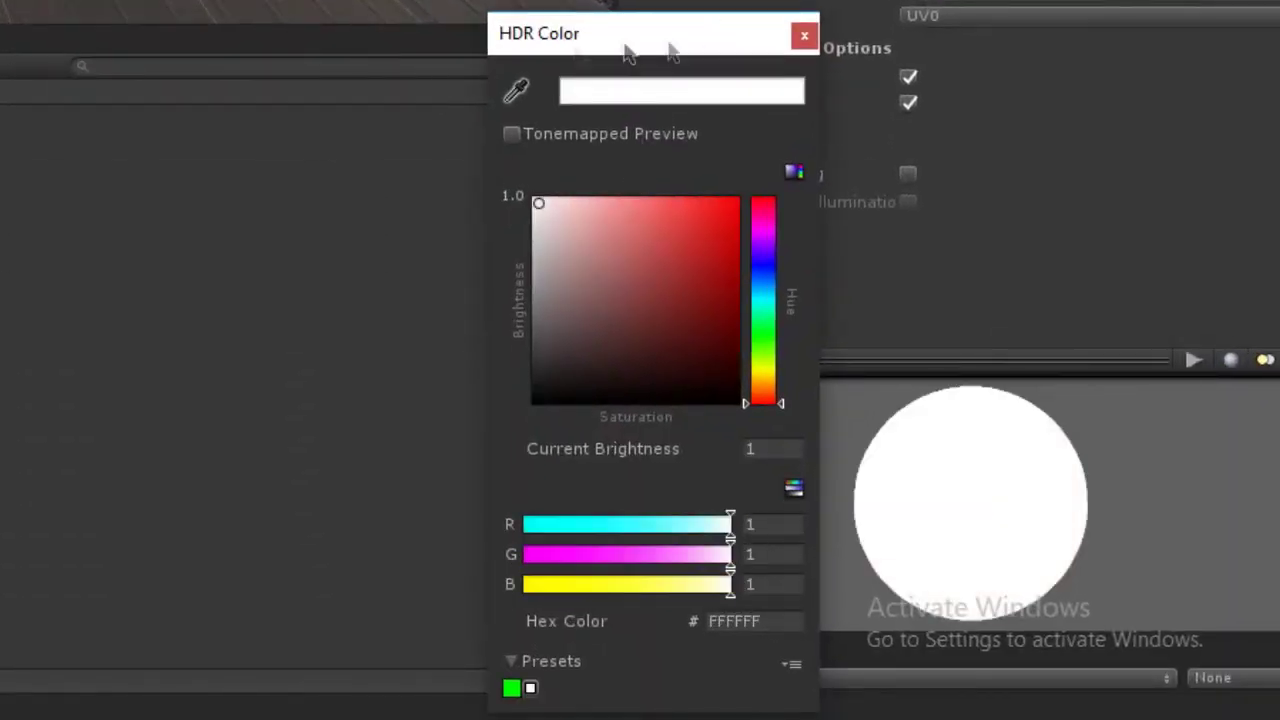
click(804, 35)
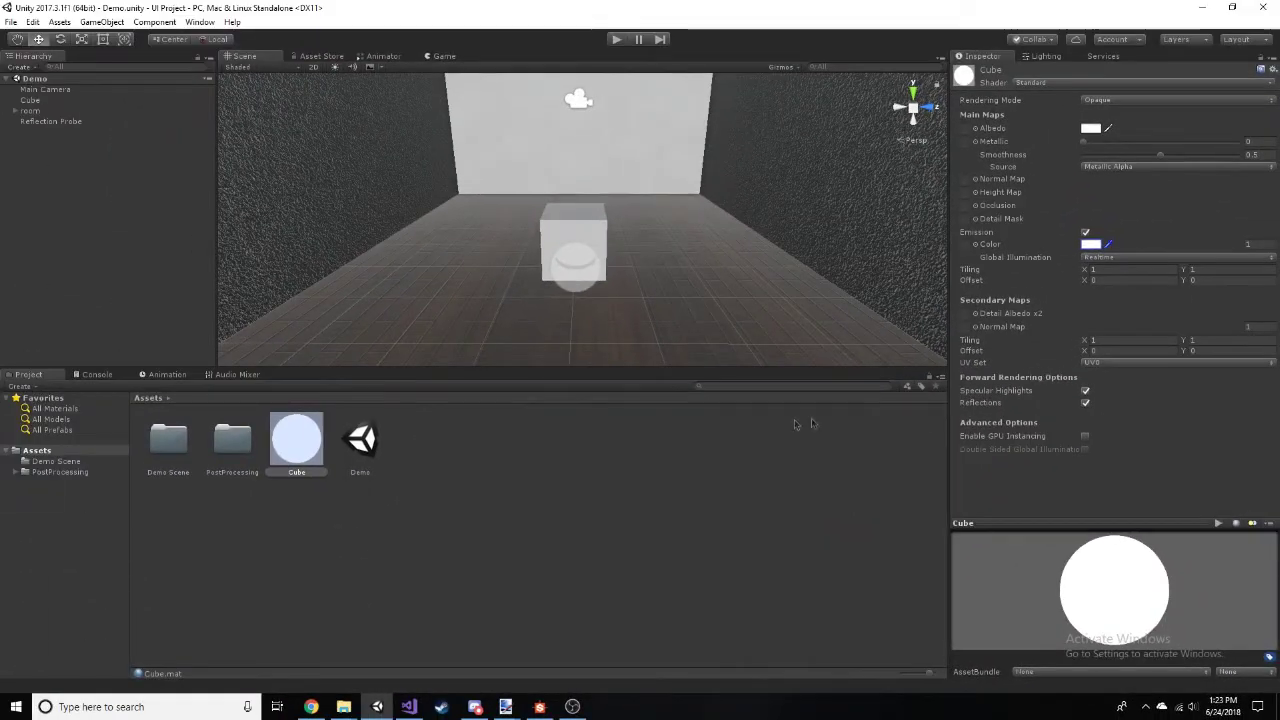
drag(296, 440, 585, 225)
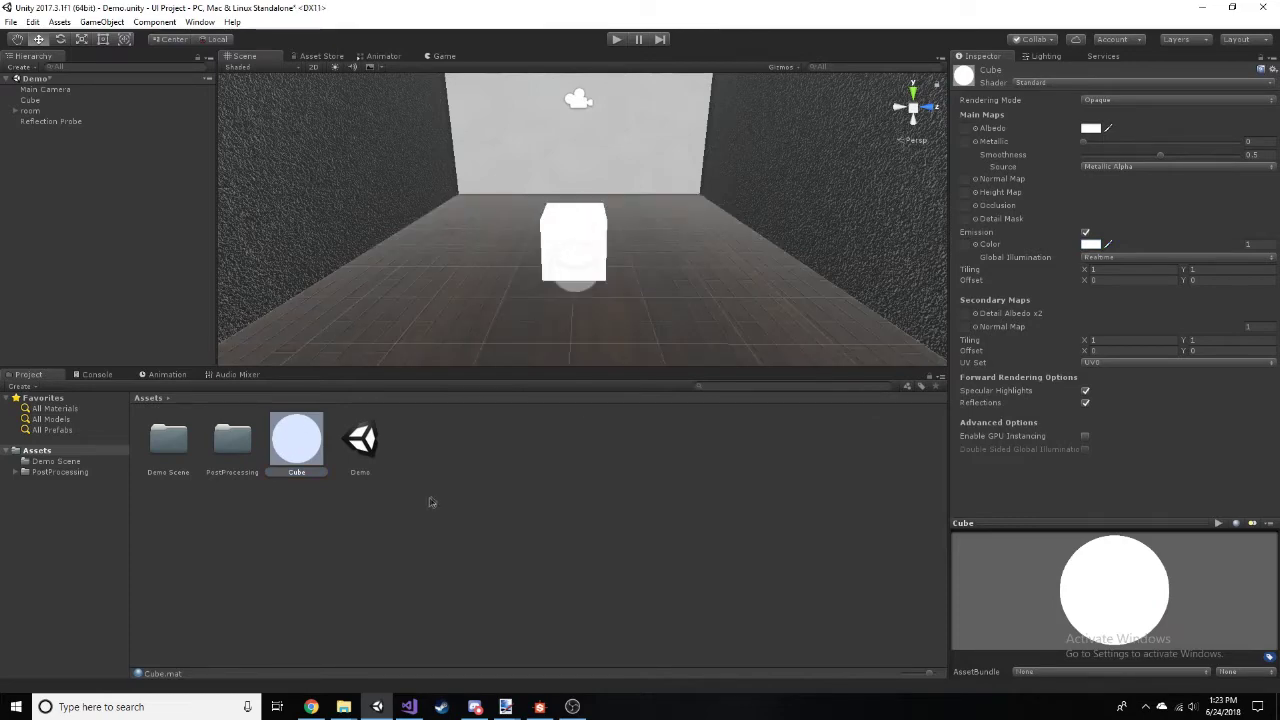
Add a UI Canvas with UI Scale Mode set to Scale With Screen Size.
right_click(47, 161)
mouse_move(98, 376)
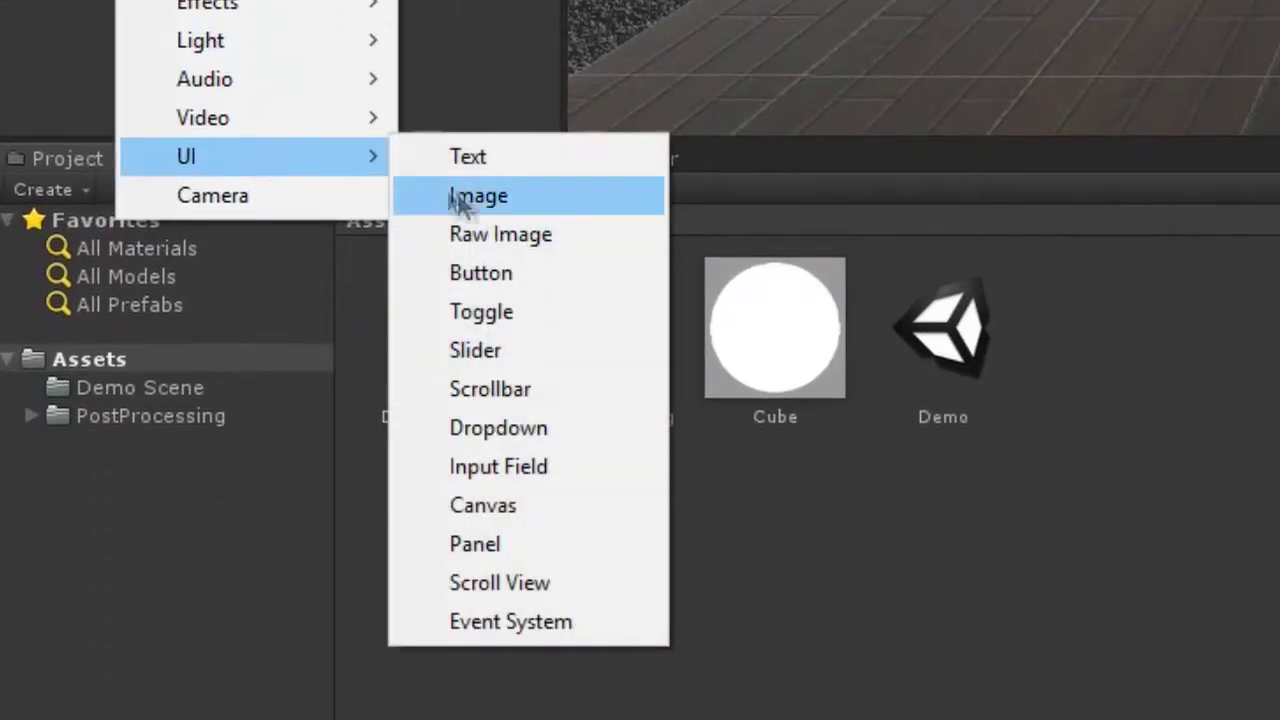
click(508, 510)
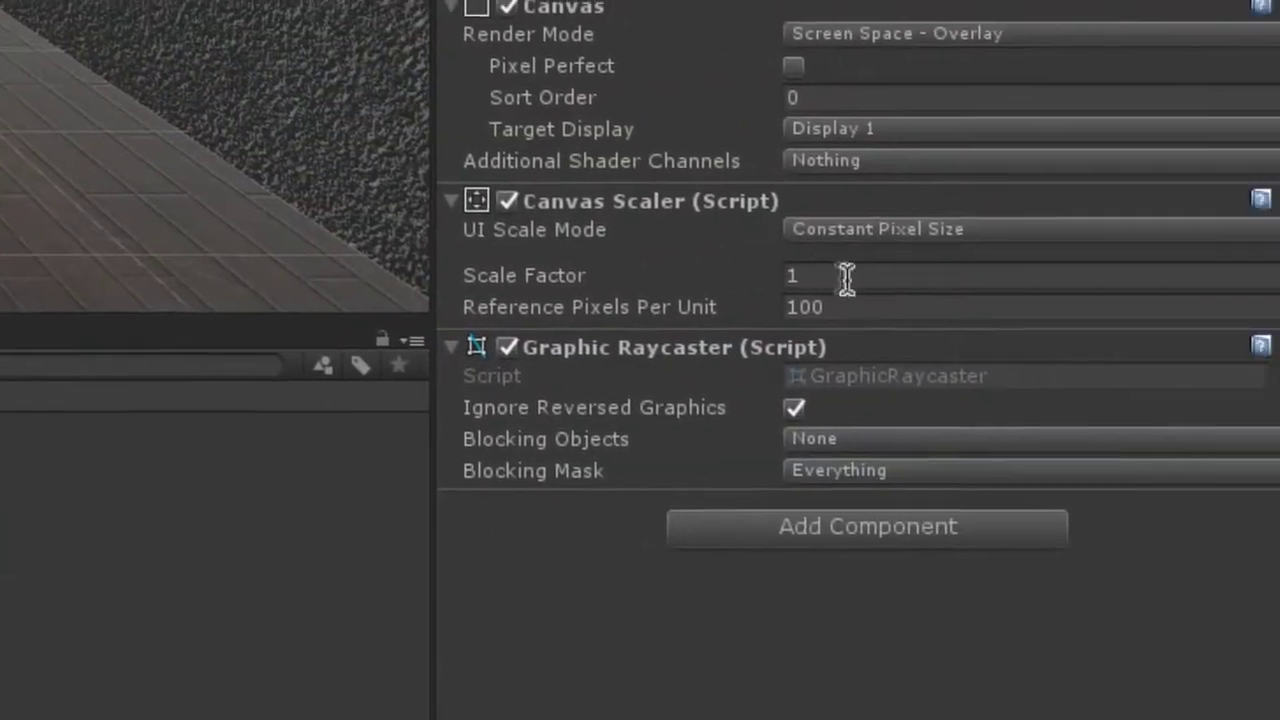
click(917, 231)
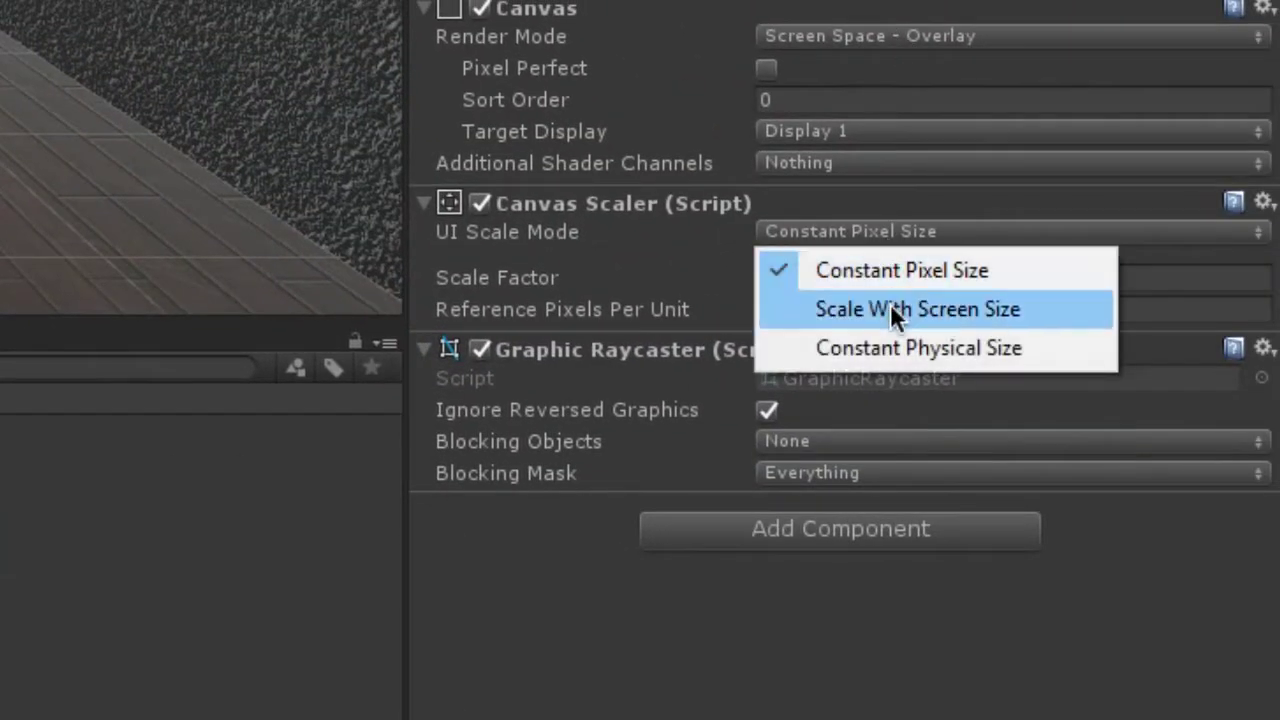
click(919, 305)
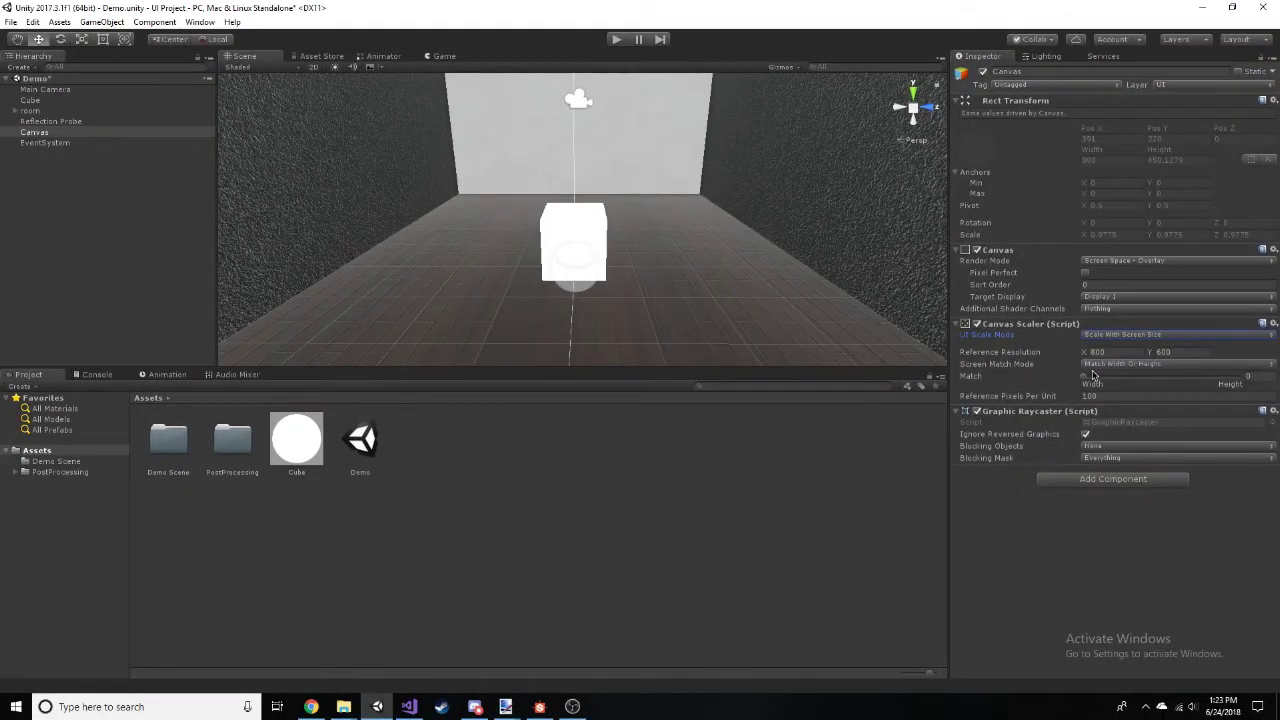
Frame the Canvas in a 2D scene view with the Rect tool active.
double_click(50, 132)
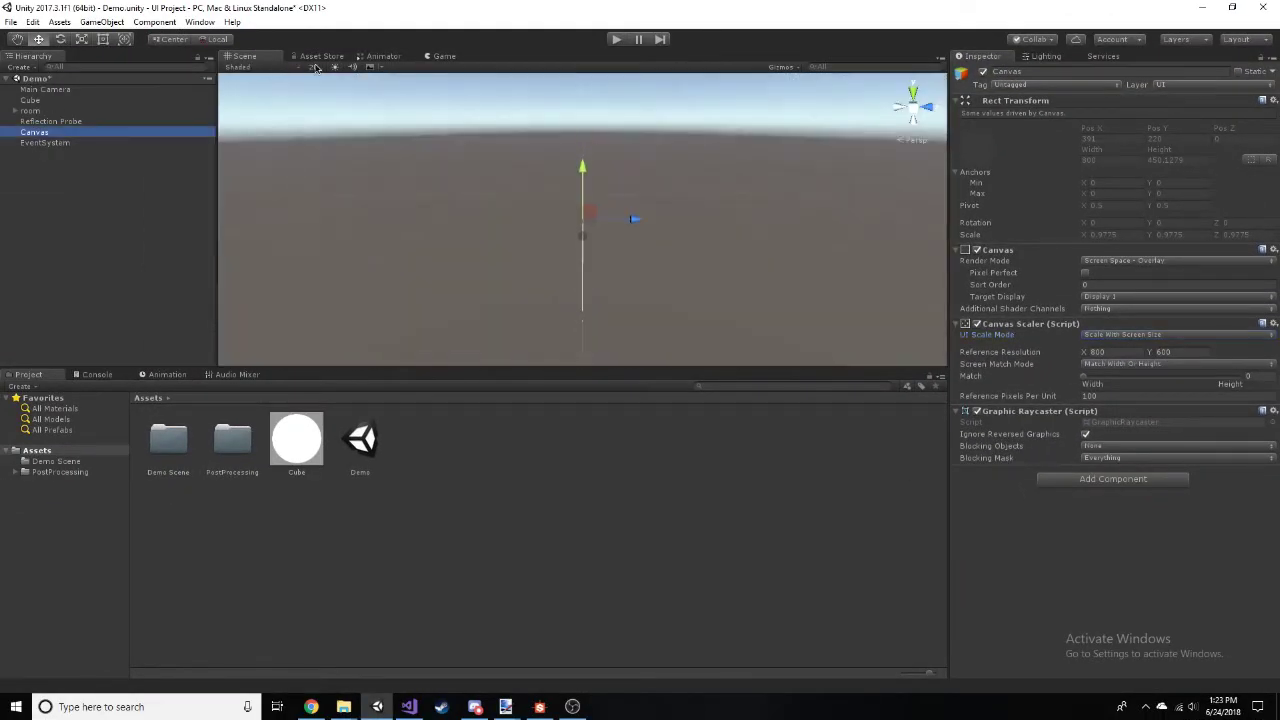
click(313, 67)
key(t)
scroll(630, 222, up, 5)
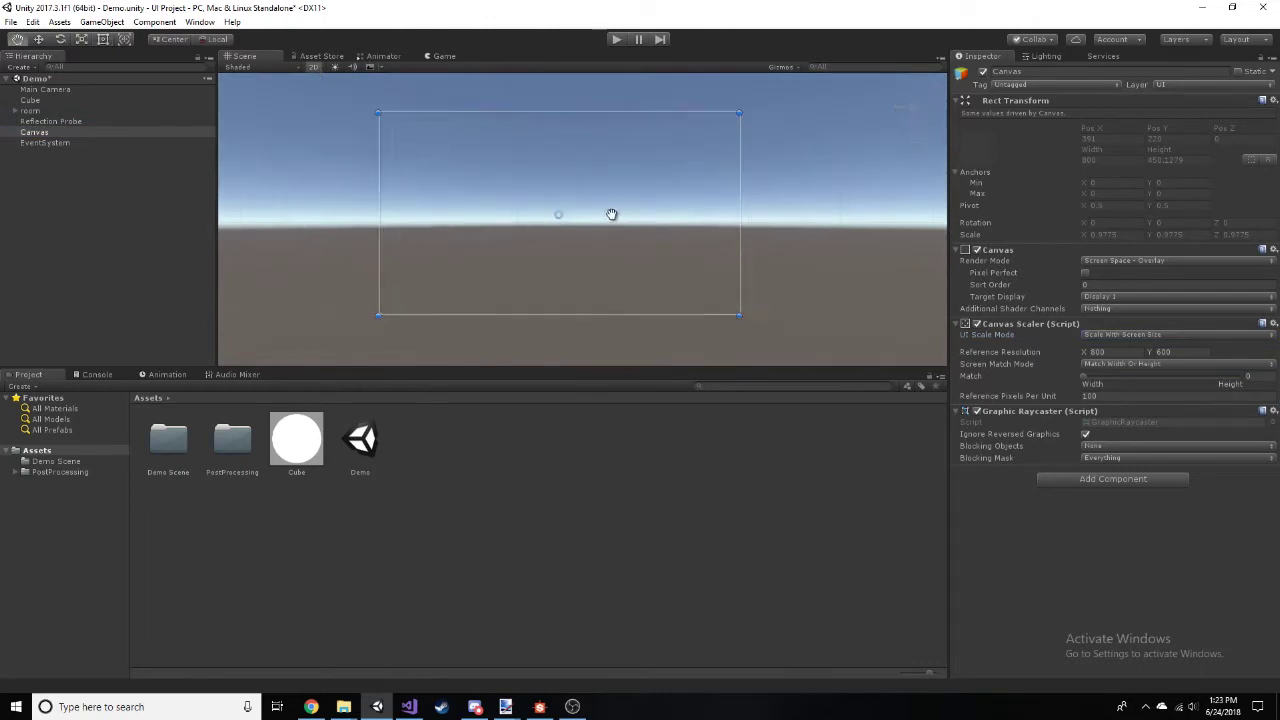
Add a Panel under the Canvas and resize it to 260.5×162 at the lower left.
right_click(34, 133)
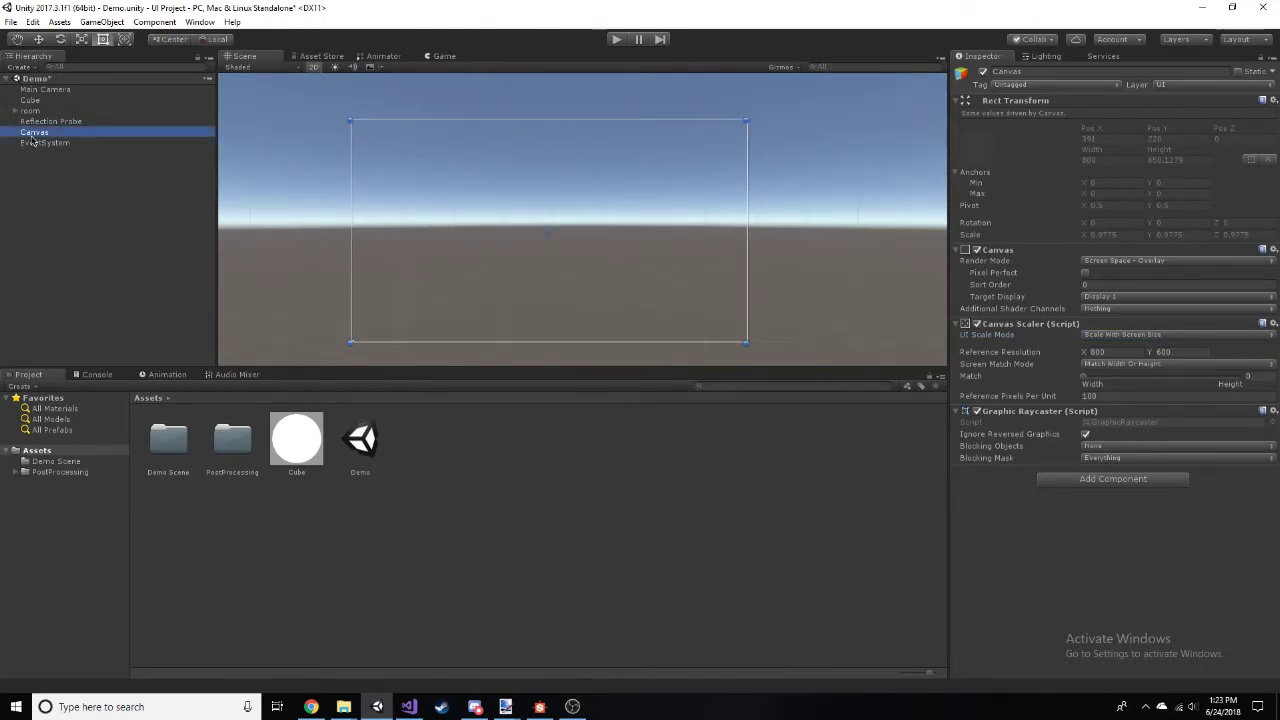
mouse_move(107, 349)
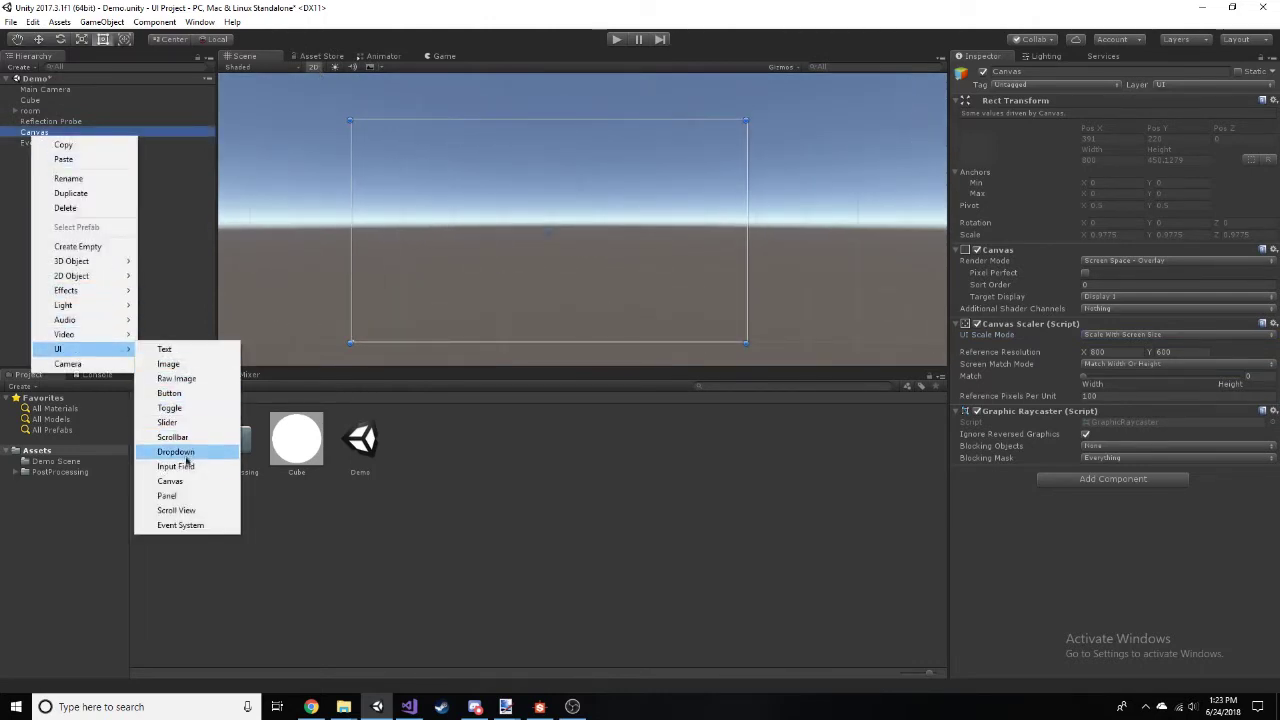
click(166, 495)
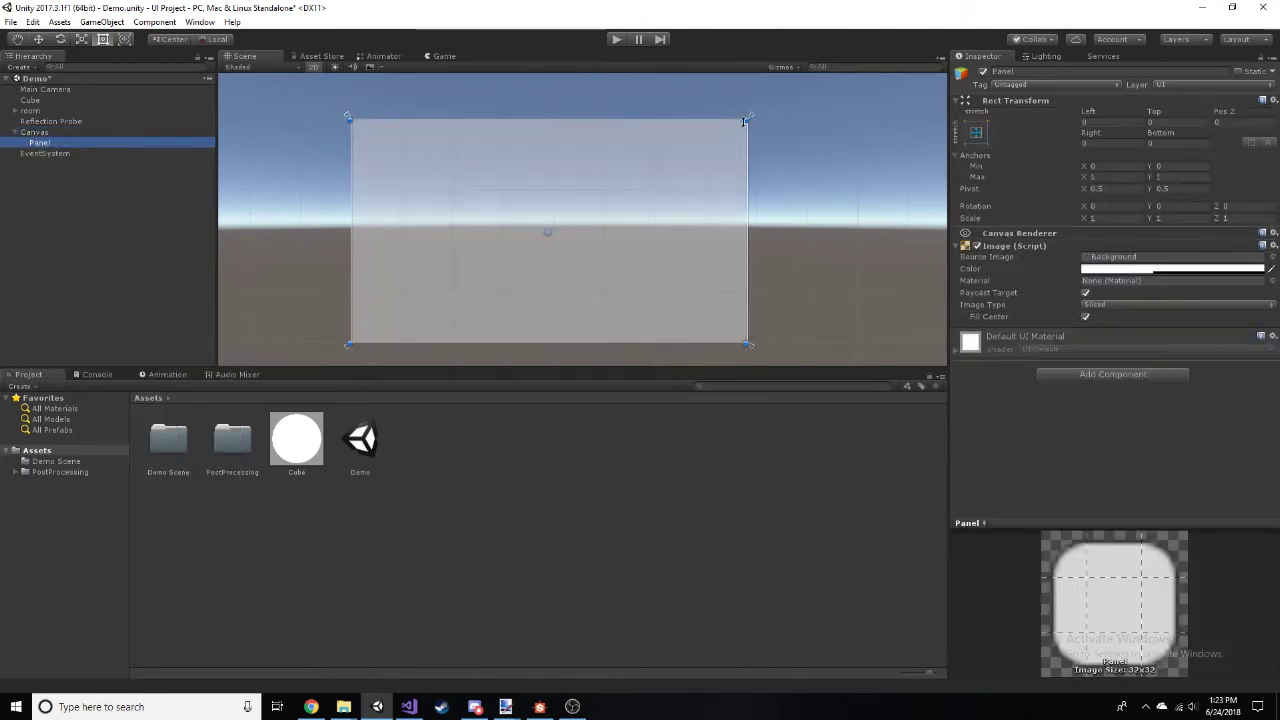
drag(744, 120, 484, 258)
drag(350, 343, 358, 336)
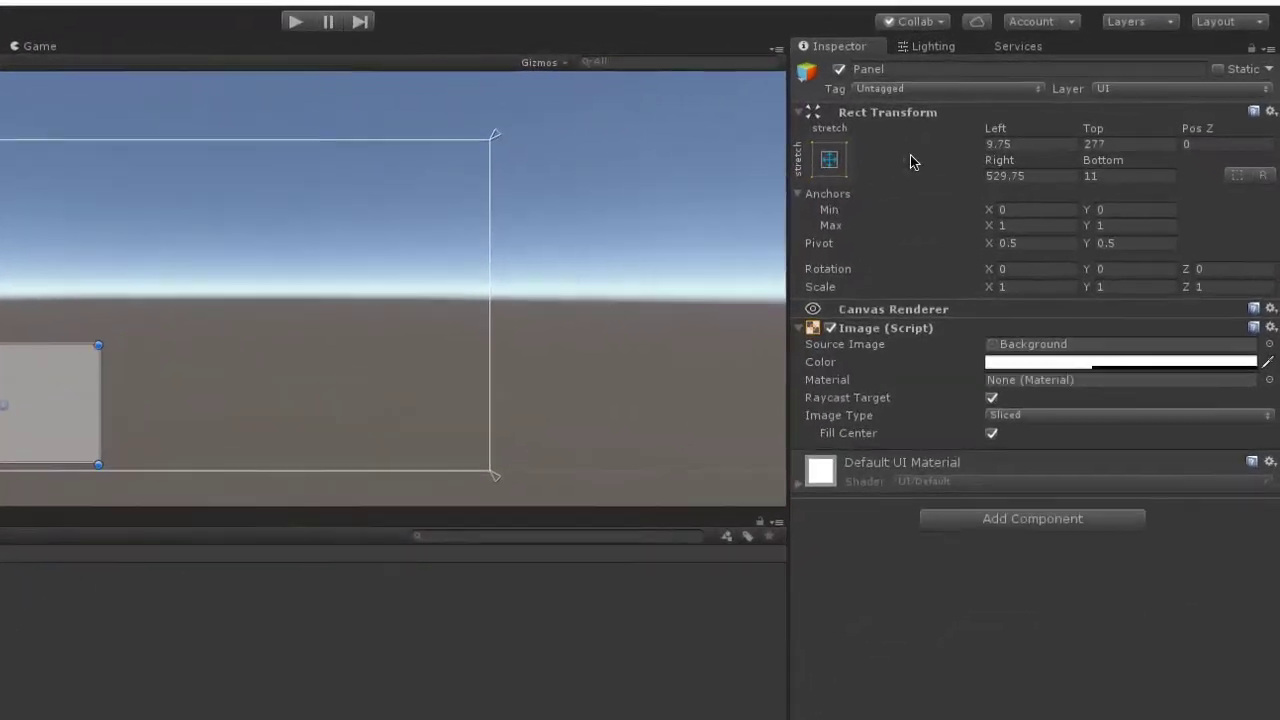
Anchor the Panel bottom-left and check the layout in the Game view.
click(829, 160)
click(898, 400)
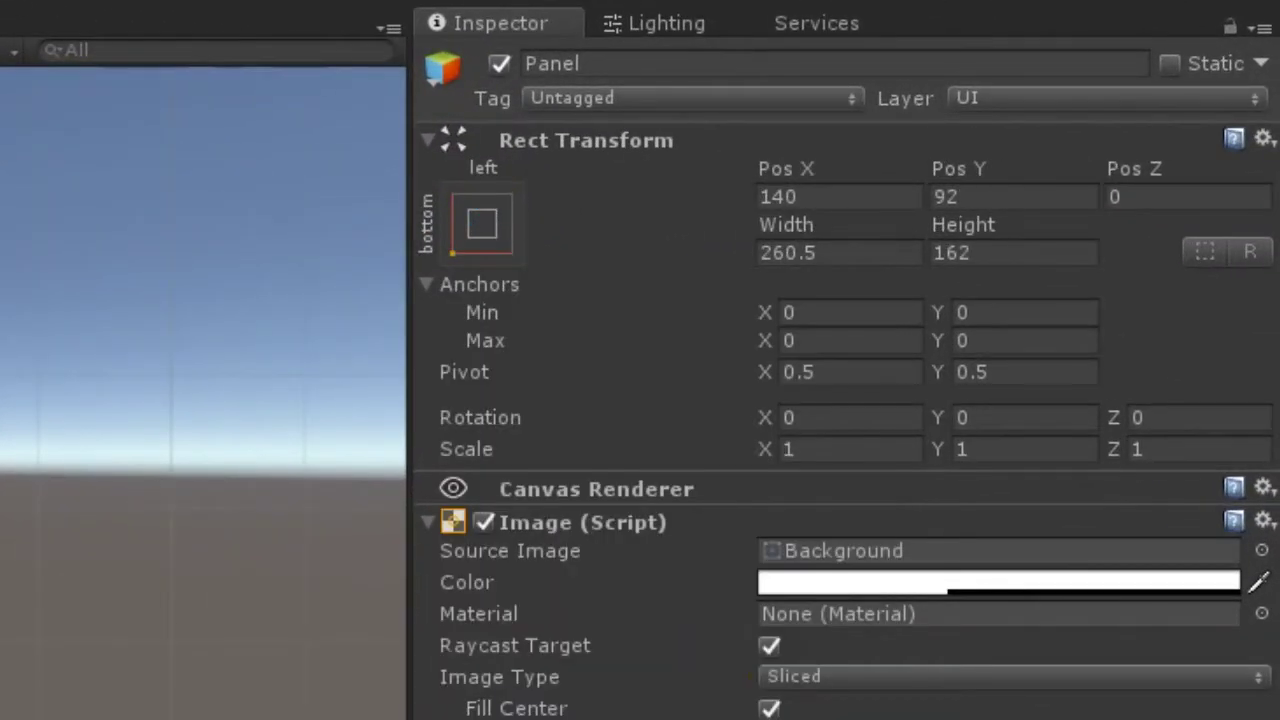
key(ctrl+2)
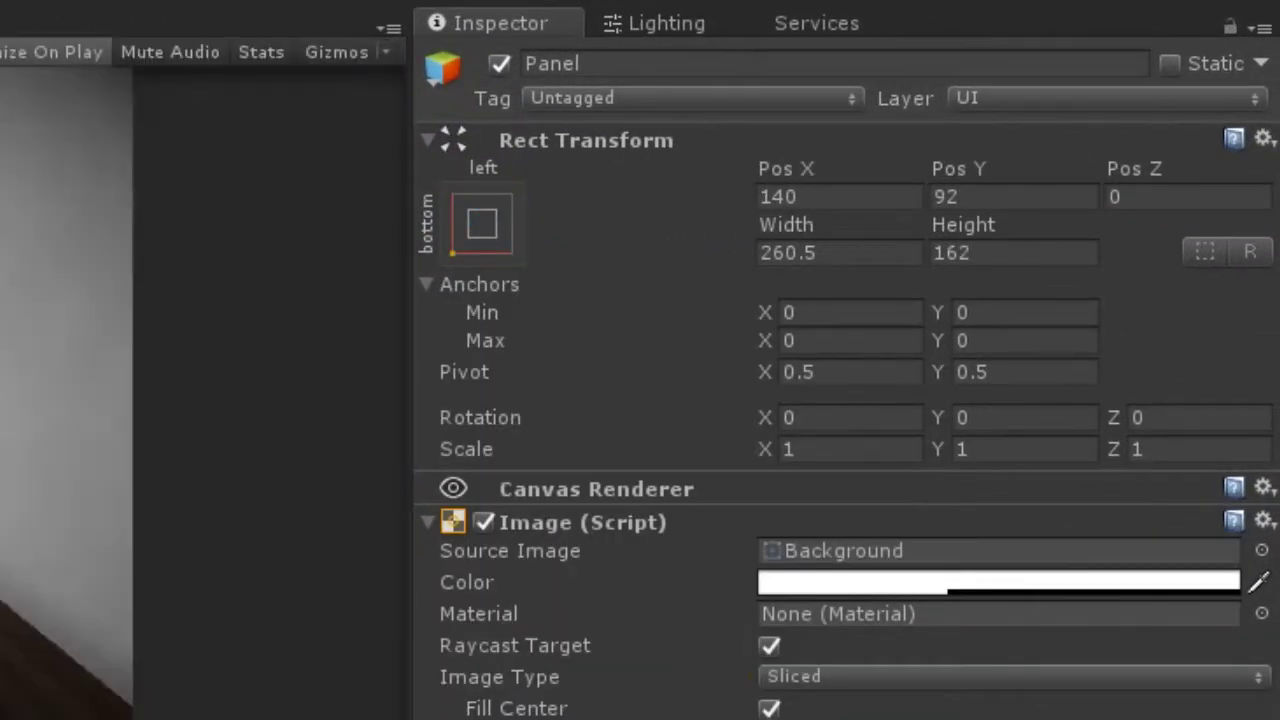
key(ctrl+1)
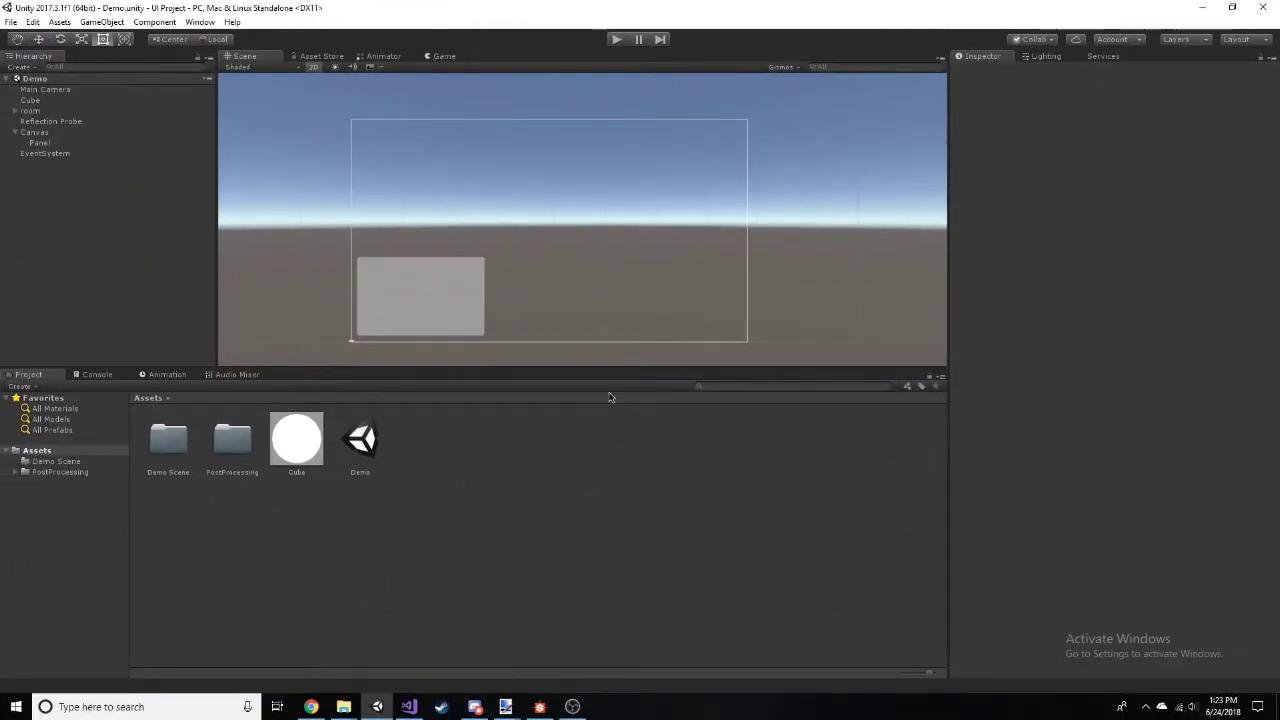
click(45, 143)
Add a Text element inside the Panel reading 'Color'.
right_click(56, 143)
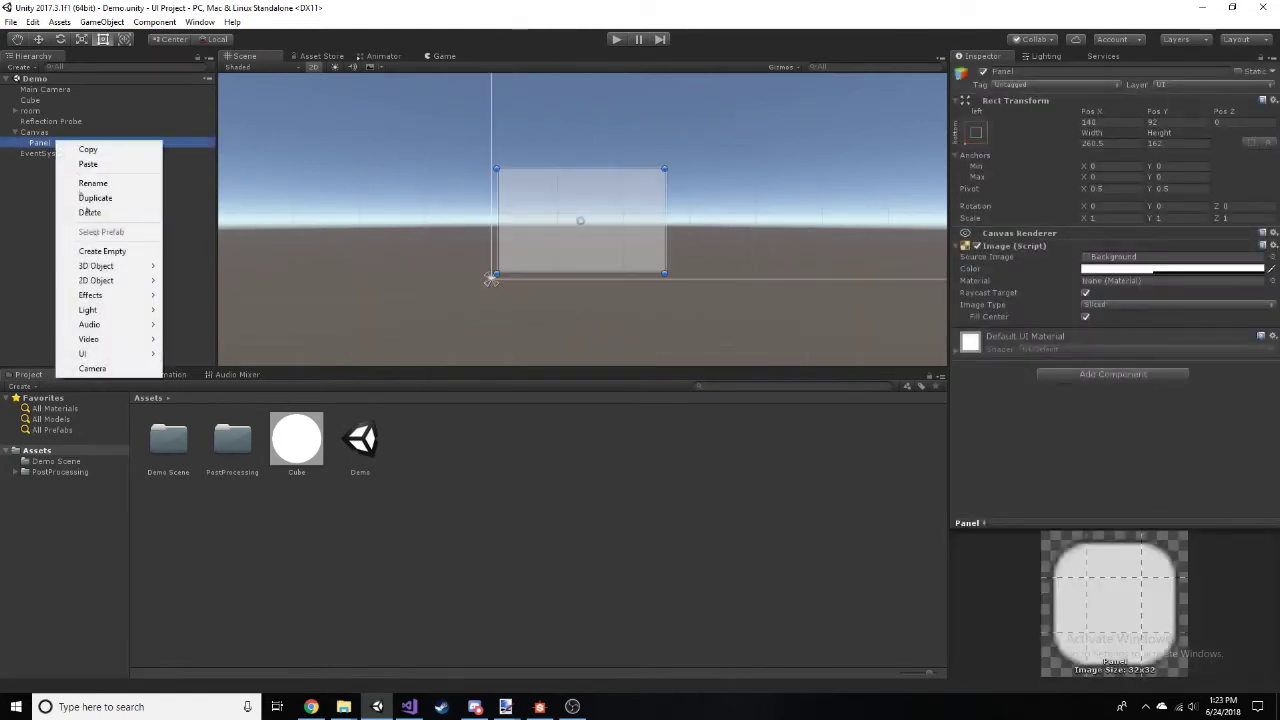
mouse_move(138, 357)
click(189, 353)
scroll(514, 224, up, 5)
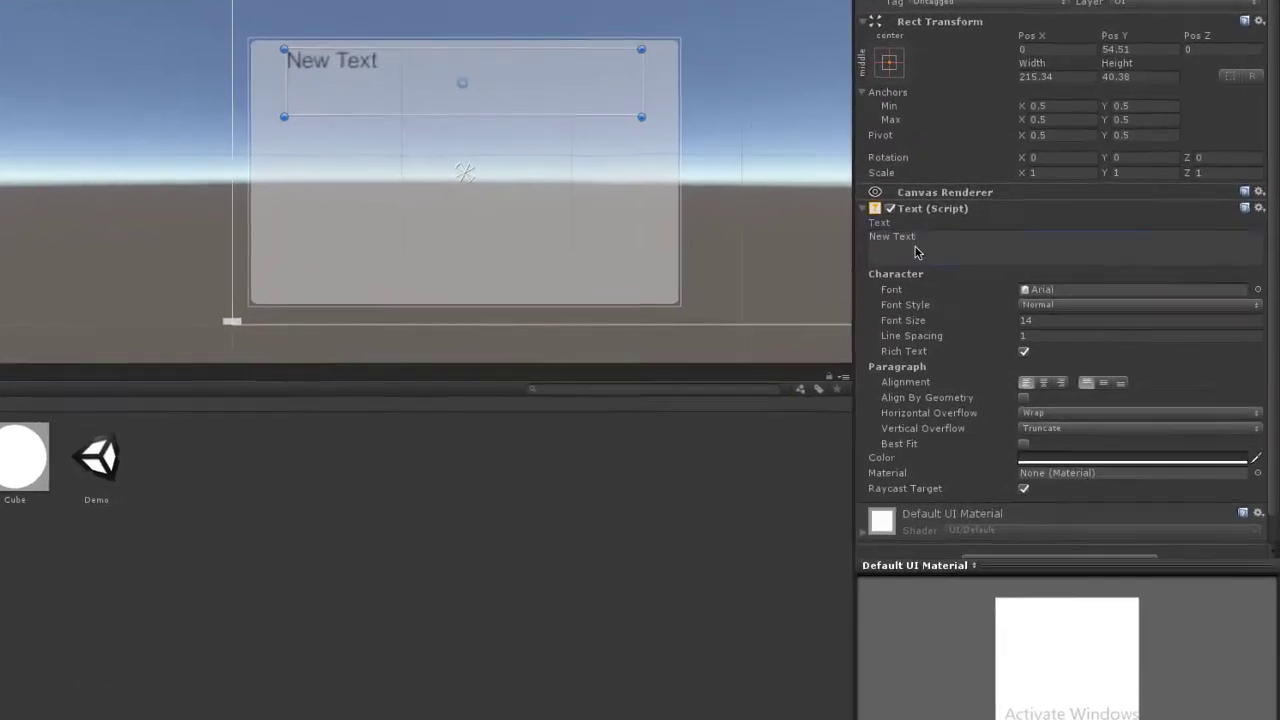
click(980, 267)
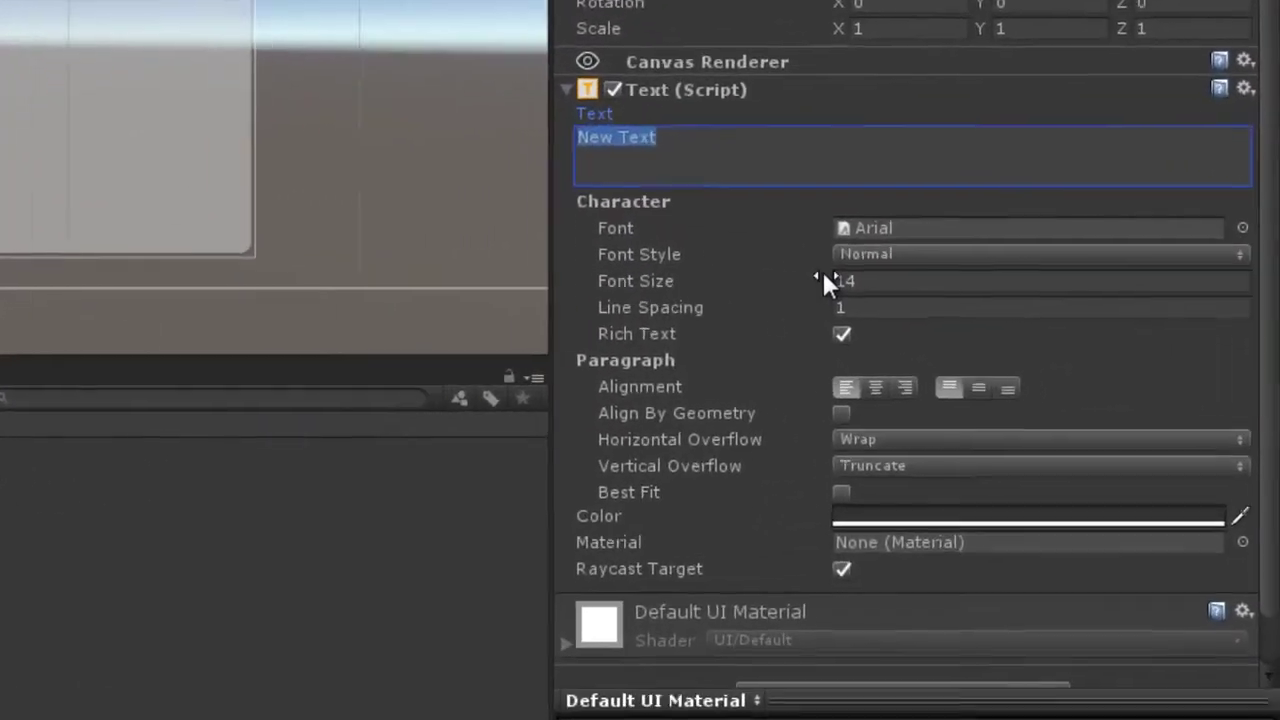
text(Color)
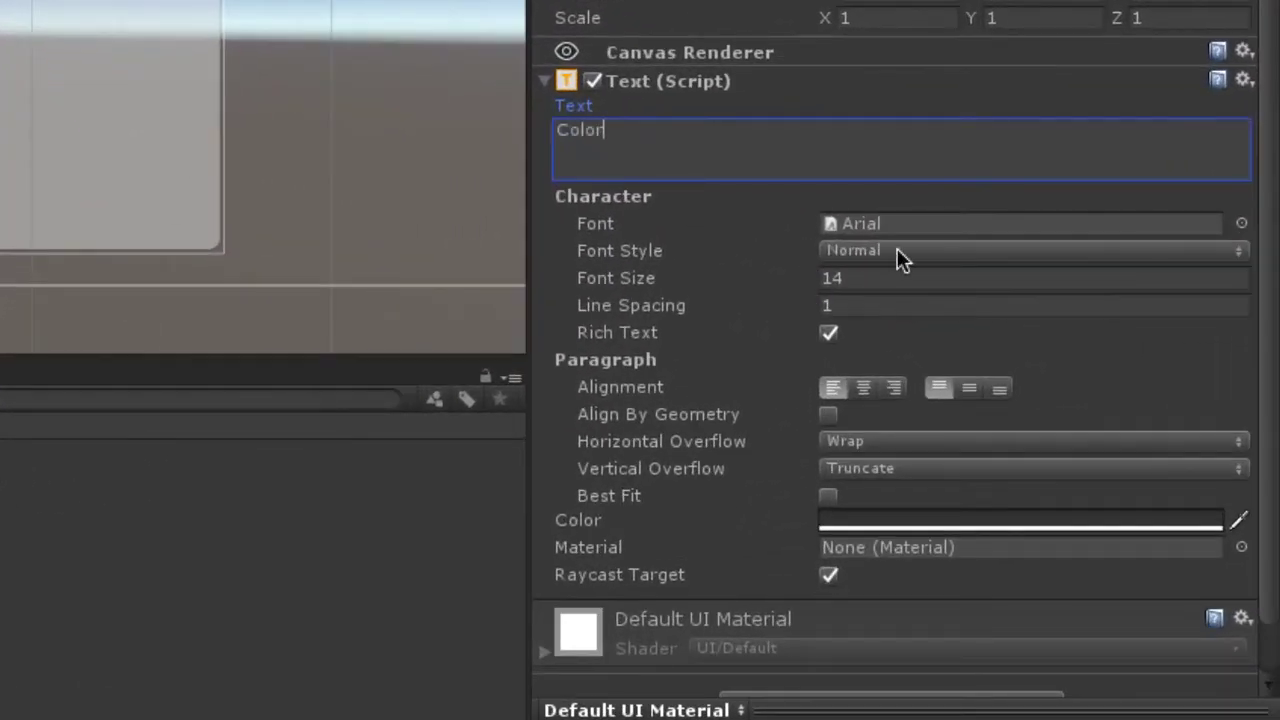
Make the 'Color' title bold with font size 24.
click(897, 250)
click(886, 314)
drag(640, 278, 660, 278)
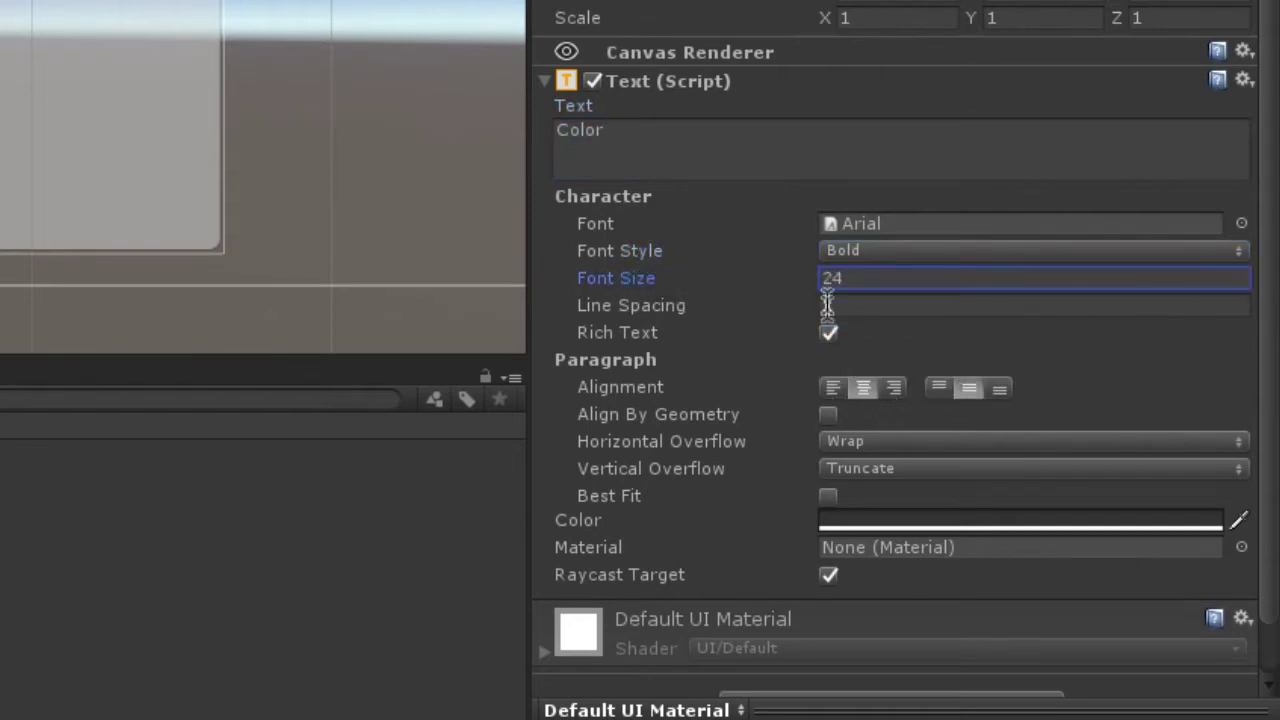
key(Return)
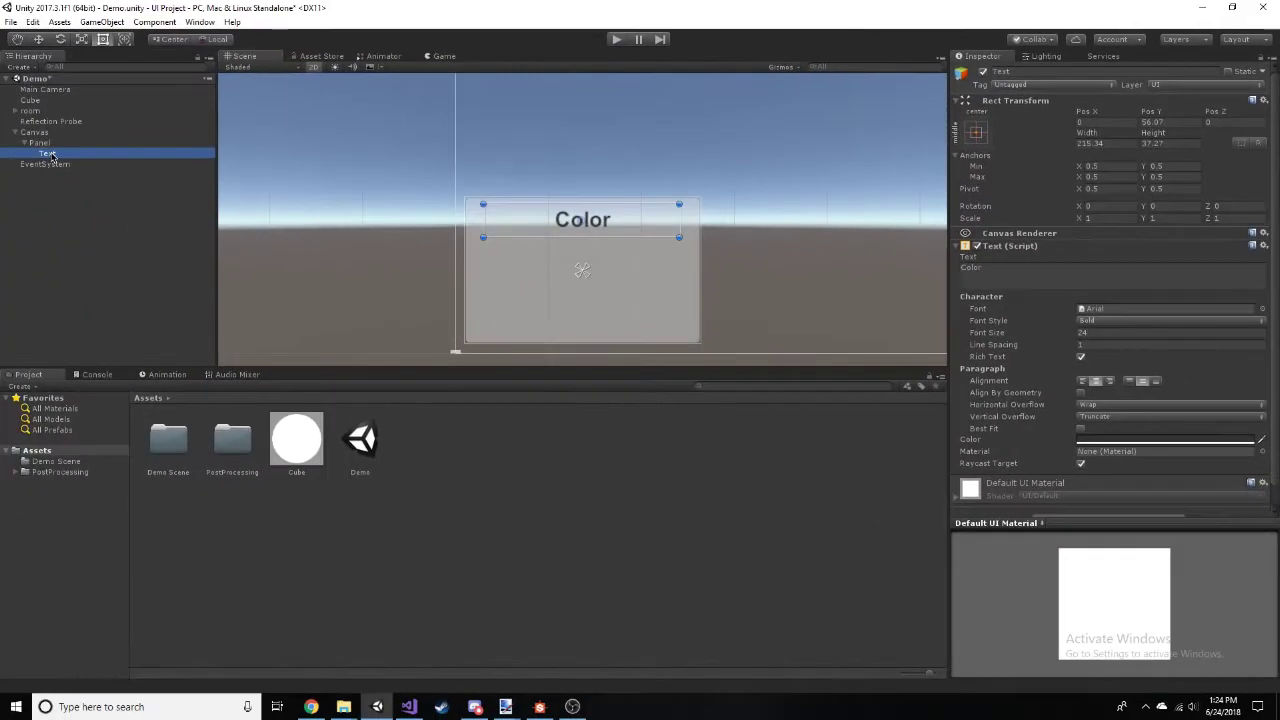
click(38, 143)
Add a slider to the Panel with a vertically centred R text label.
right_click(44, 148)
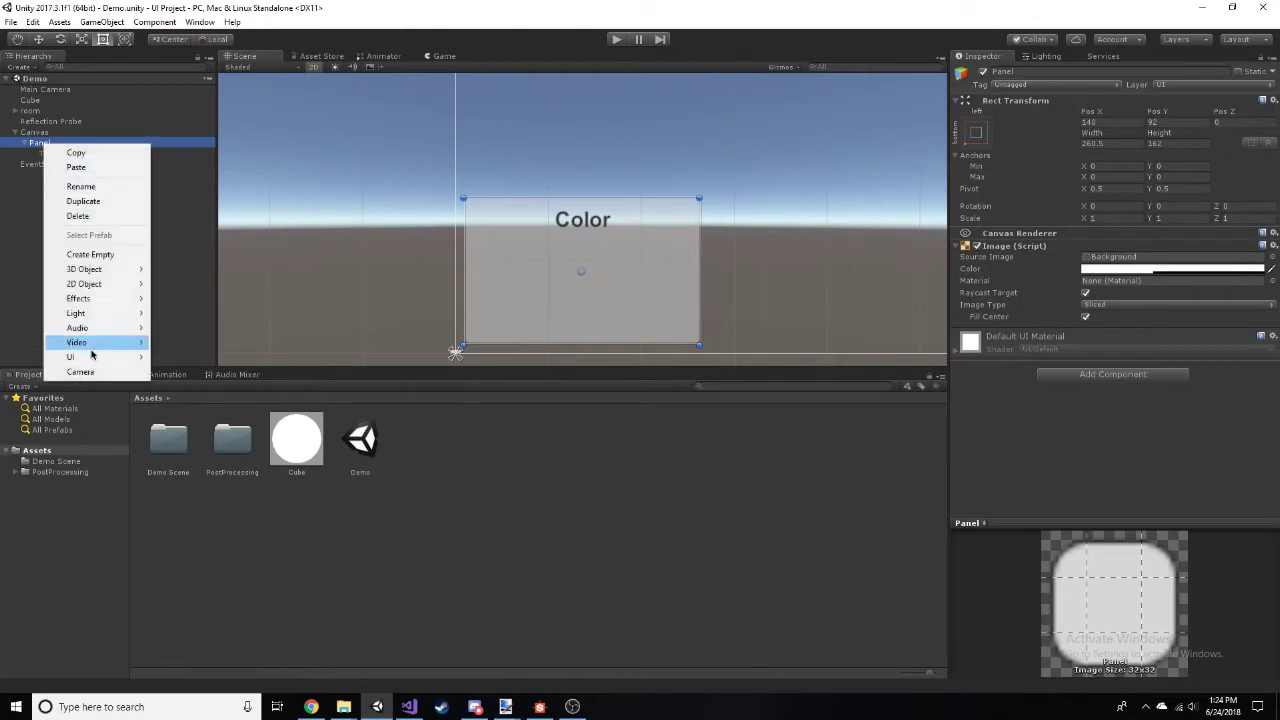
mouse_move(100, 340)
click(180, 433)
right_click(55, 164)
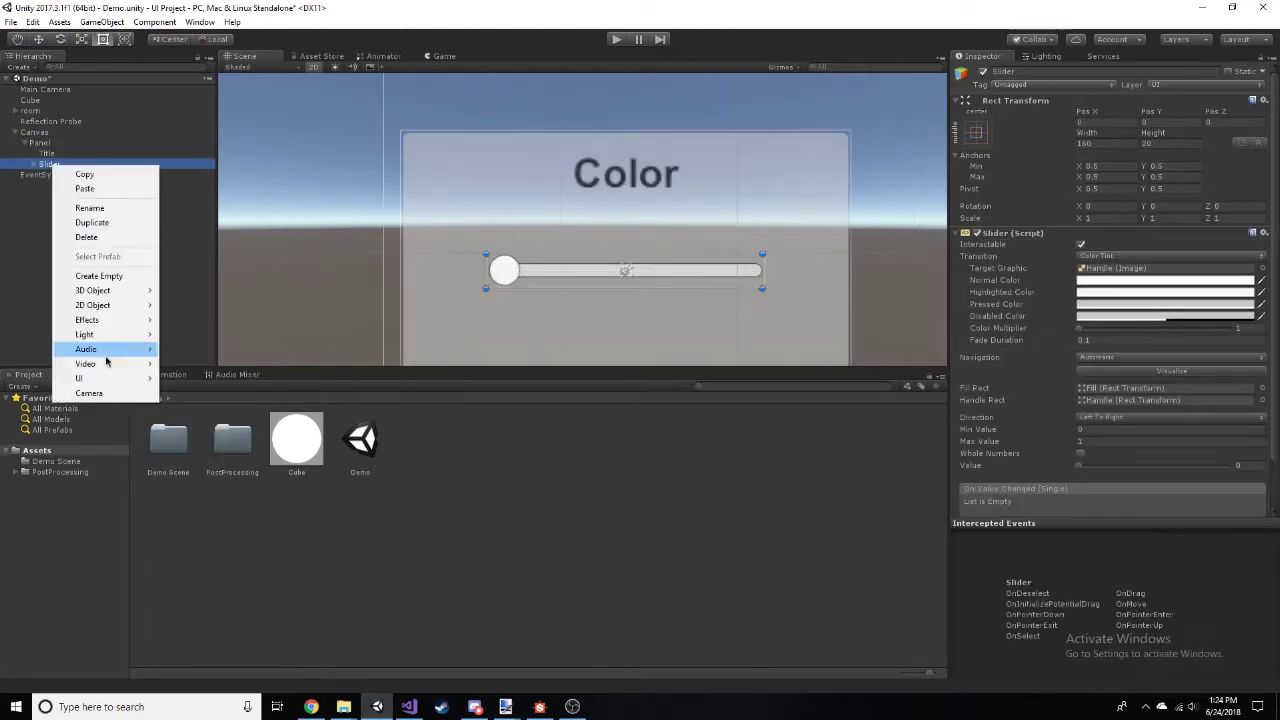
click(250, 378)
drag(485, 262, 497, 262)
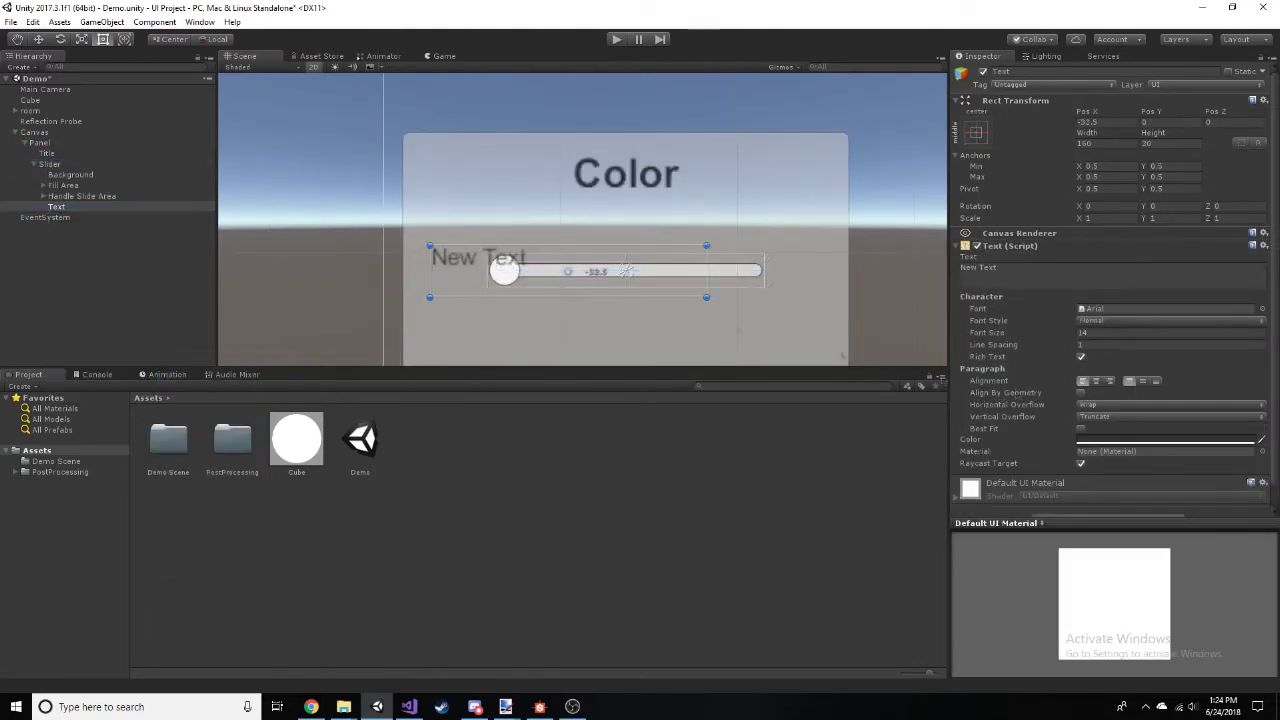
click(1142, 381)
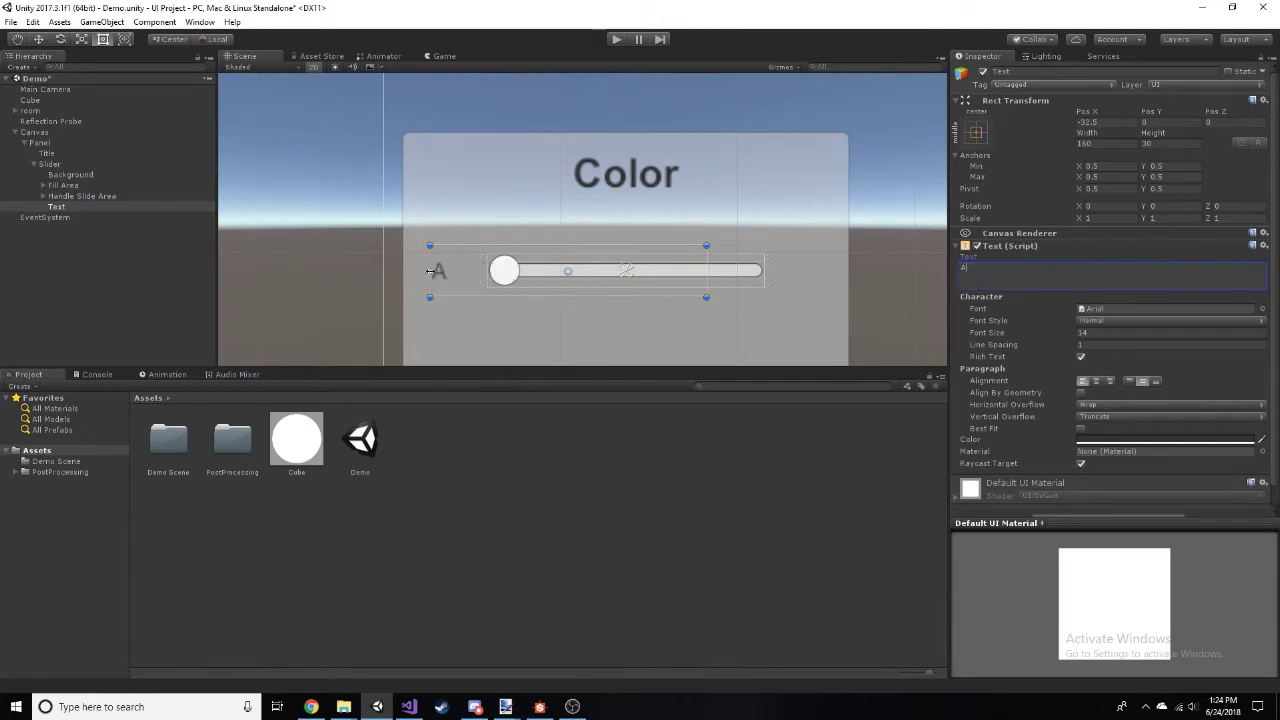
drag(437, 270, 458, 270)
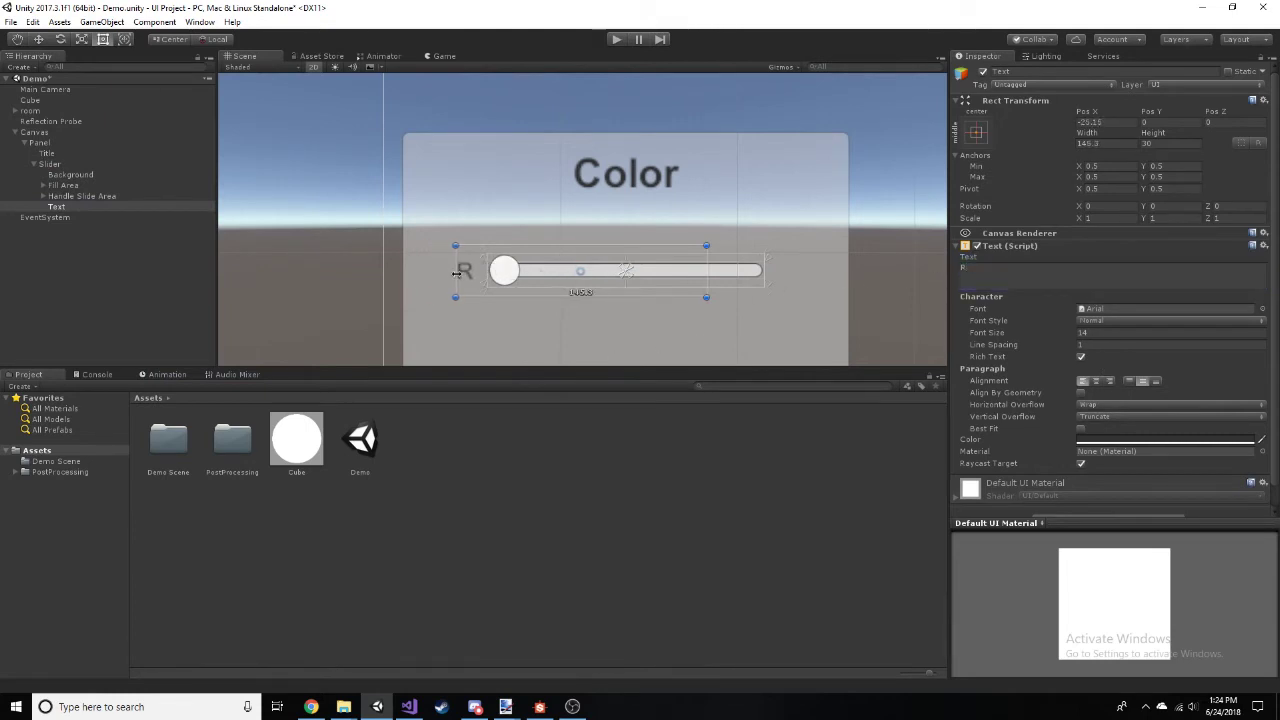
Widen the slider and move it up and to the right on the Panel.
click(49, 164)
alt+drag(763, 269, 807, 268)
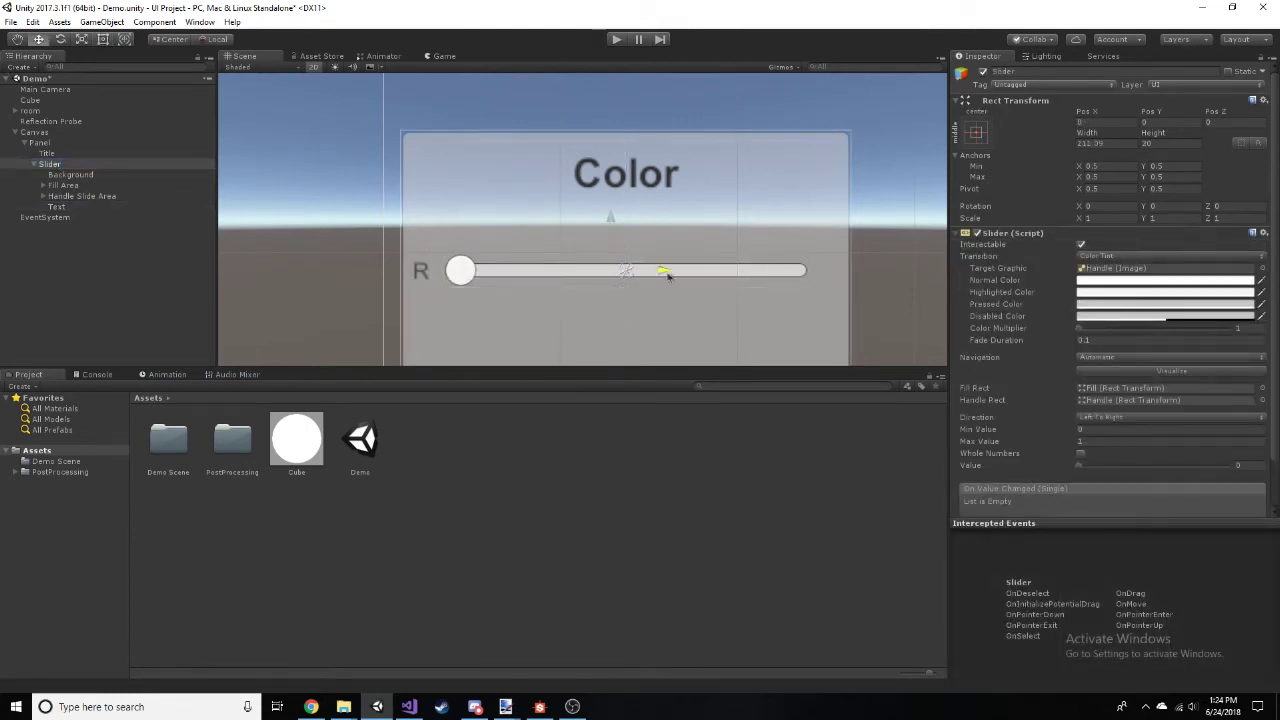
drag(667, 275, 683, 275)
drag(626, 226, 627, 202)
scroll(630, 205, down, 2)
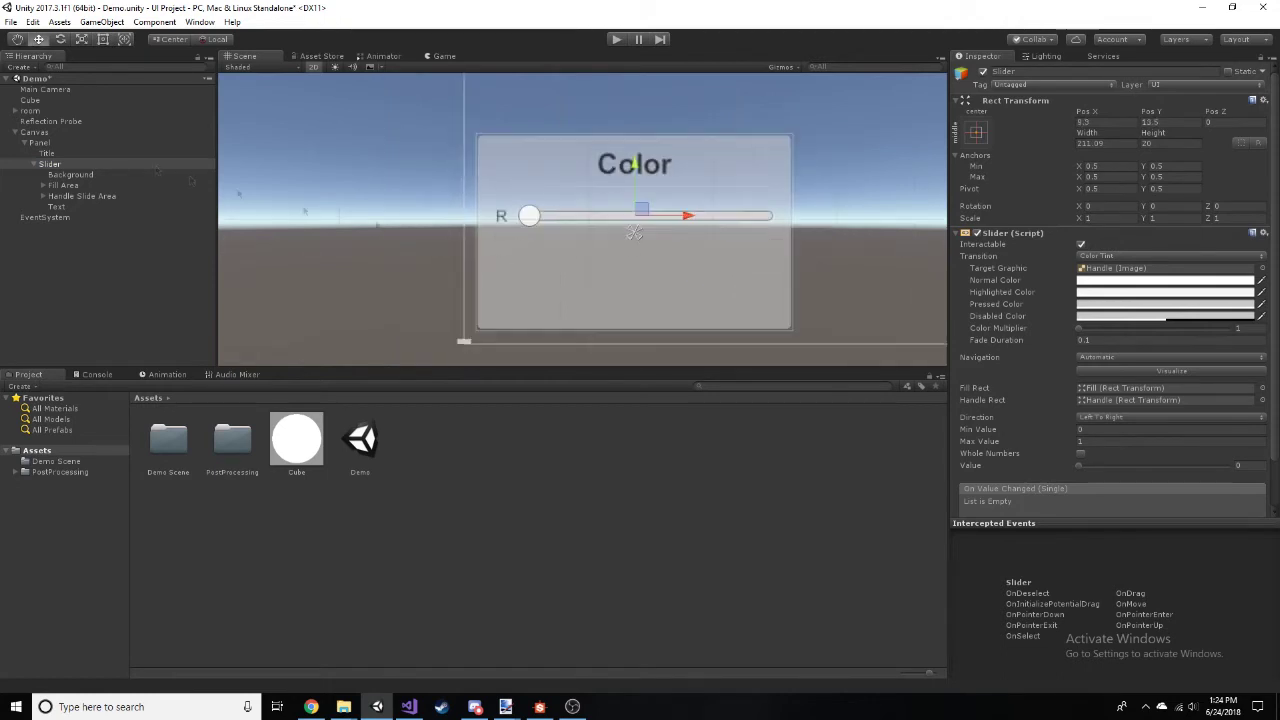
Duplicate the slider twice, offsetting each copy's Pos Y by -30.
key(ctrl+d)
click(1182, 121)
text(-30)
key(Return)
key(ctrl+d)
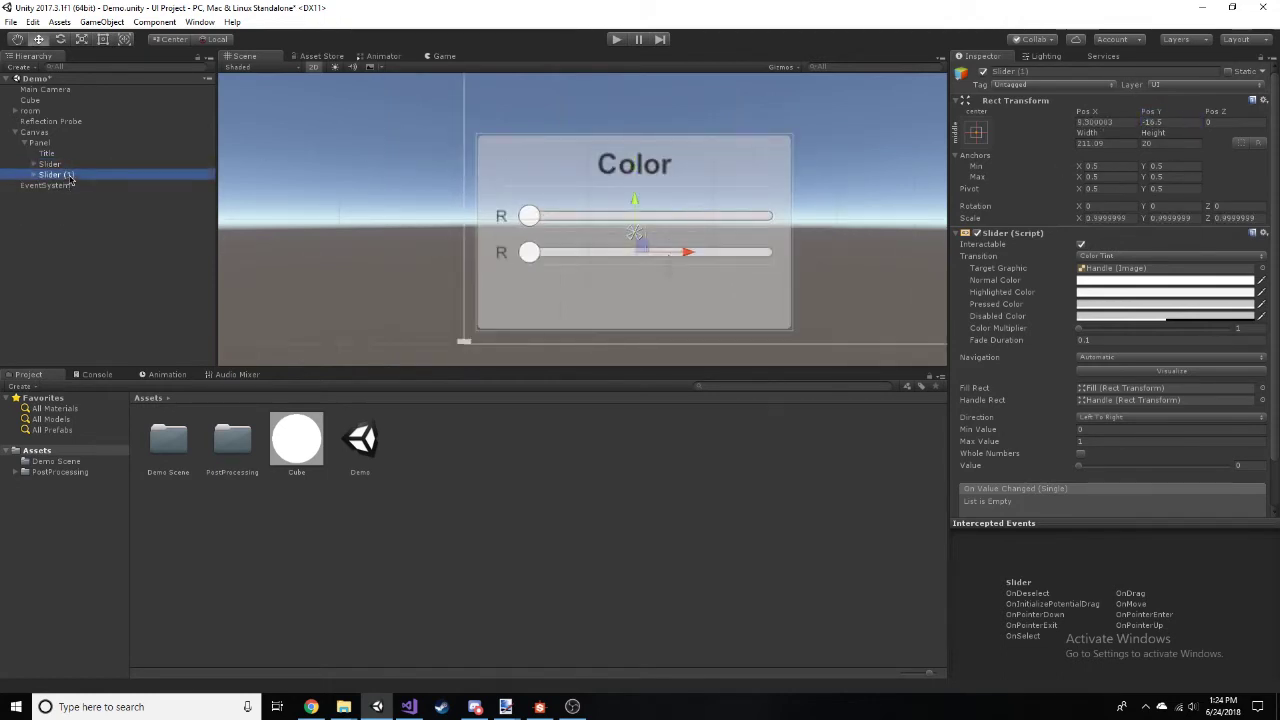
click(1190, 121)
text(-30)
Relabel the copies' labels G and B and preview the sliders in the Game view.
click(520, 250)
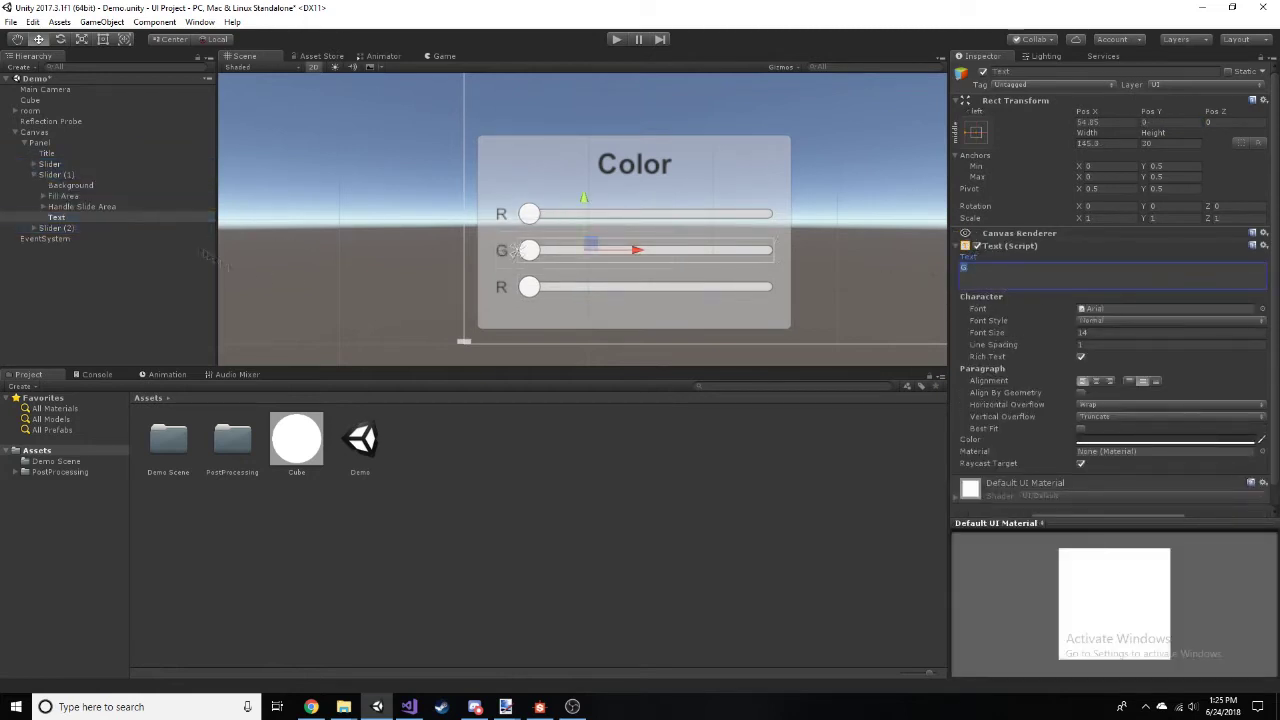
click(501, 287)
double_click(1000, 267)
text(B)
click(843, 266)
click(440, 56)
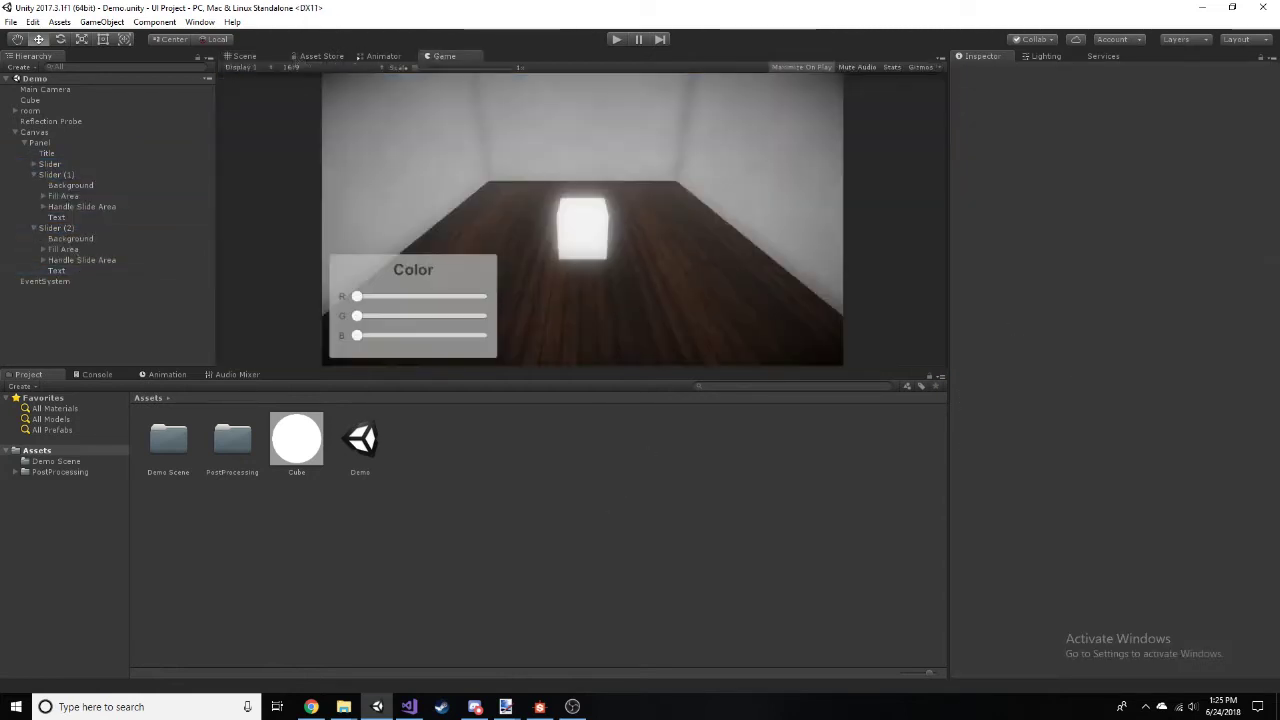
click(240, 56)
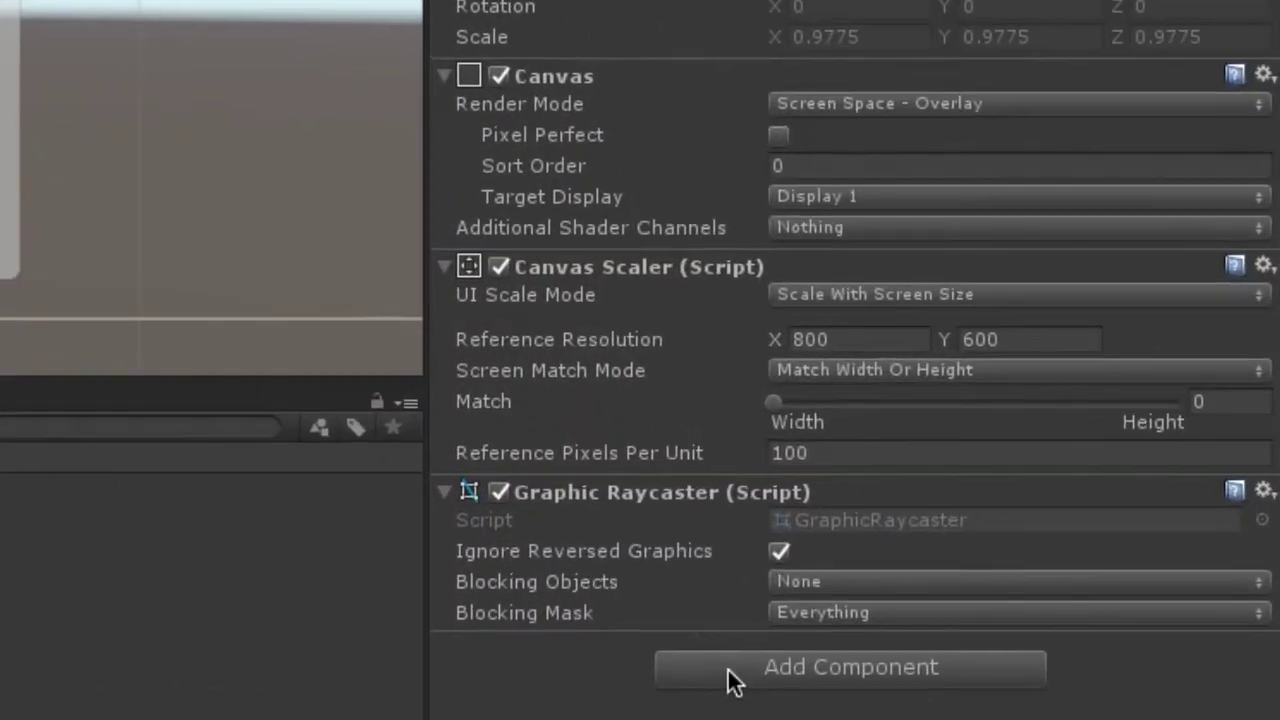
Add a new script component named CubeColorModifier to the Canvas.
click(733, 680)
click(820, 243)
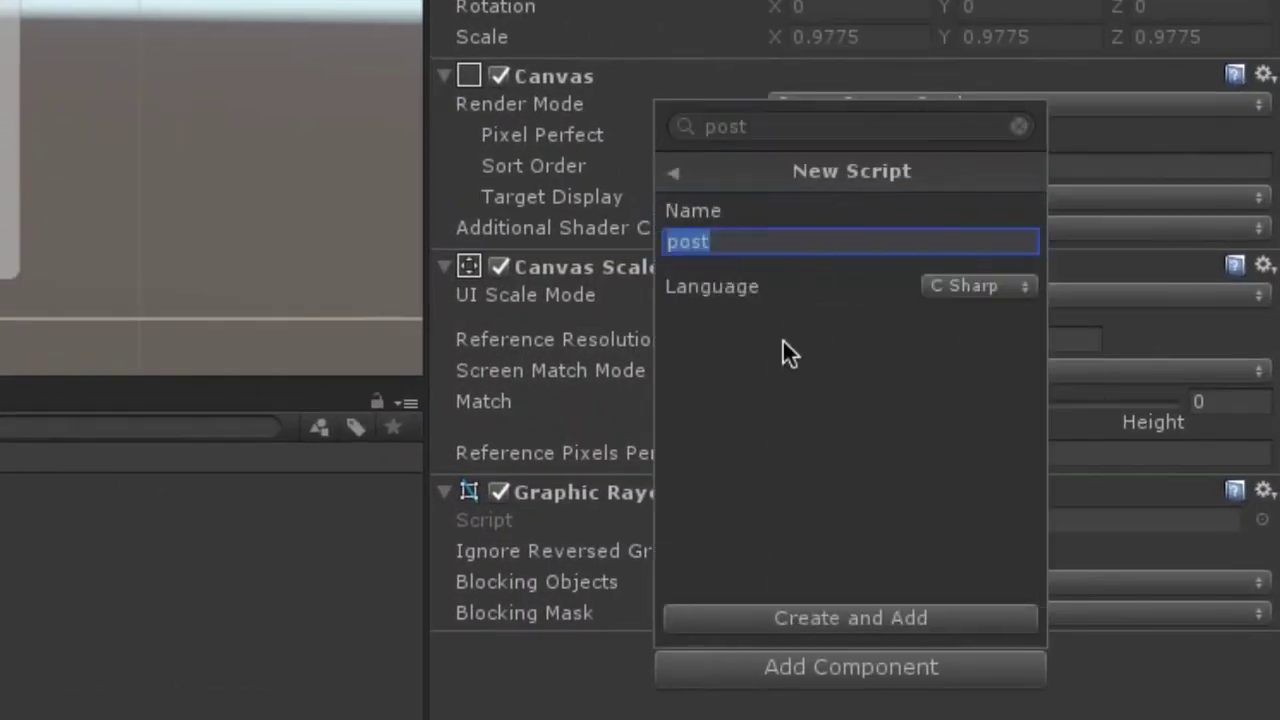
text(ColorC)
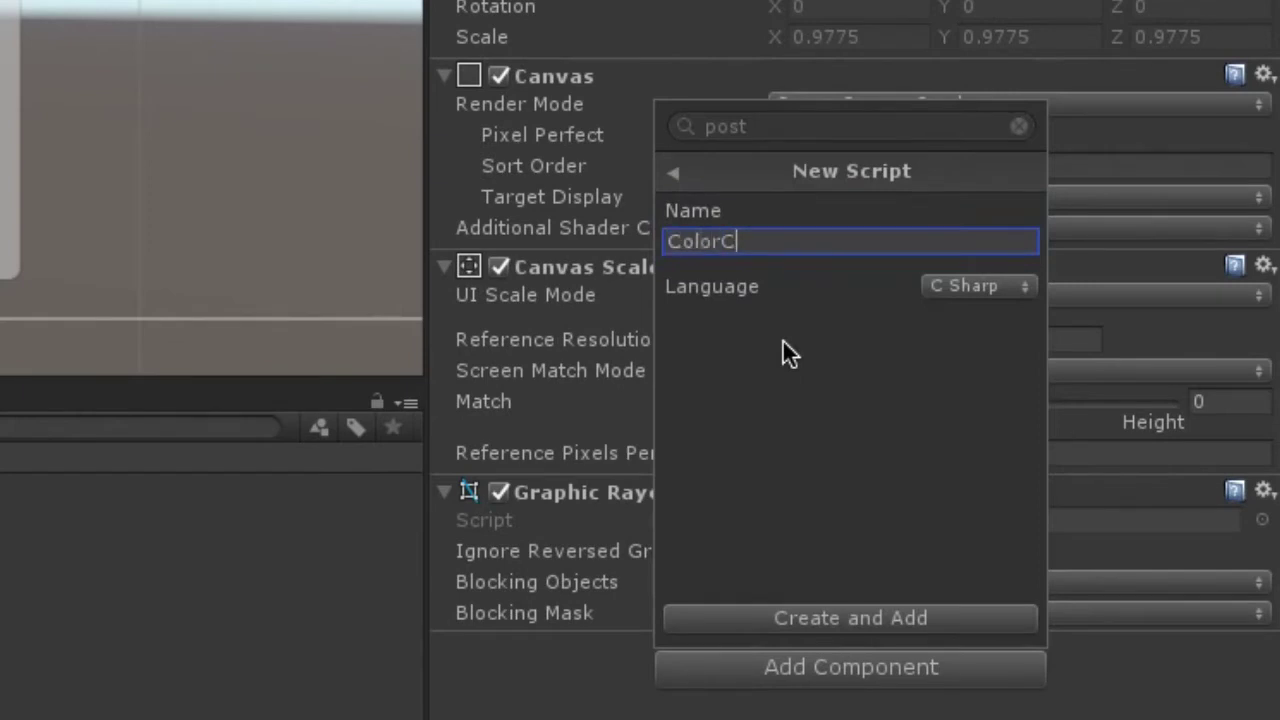
key(BackSpace)
key(BackSpace)
key(BackSpace)
key(BackSpace)
key(BackSpace)
key(BackSpace)
text(Cube)
key(BackSpace)
text(ColorModifier)
click(837, 626)
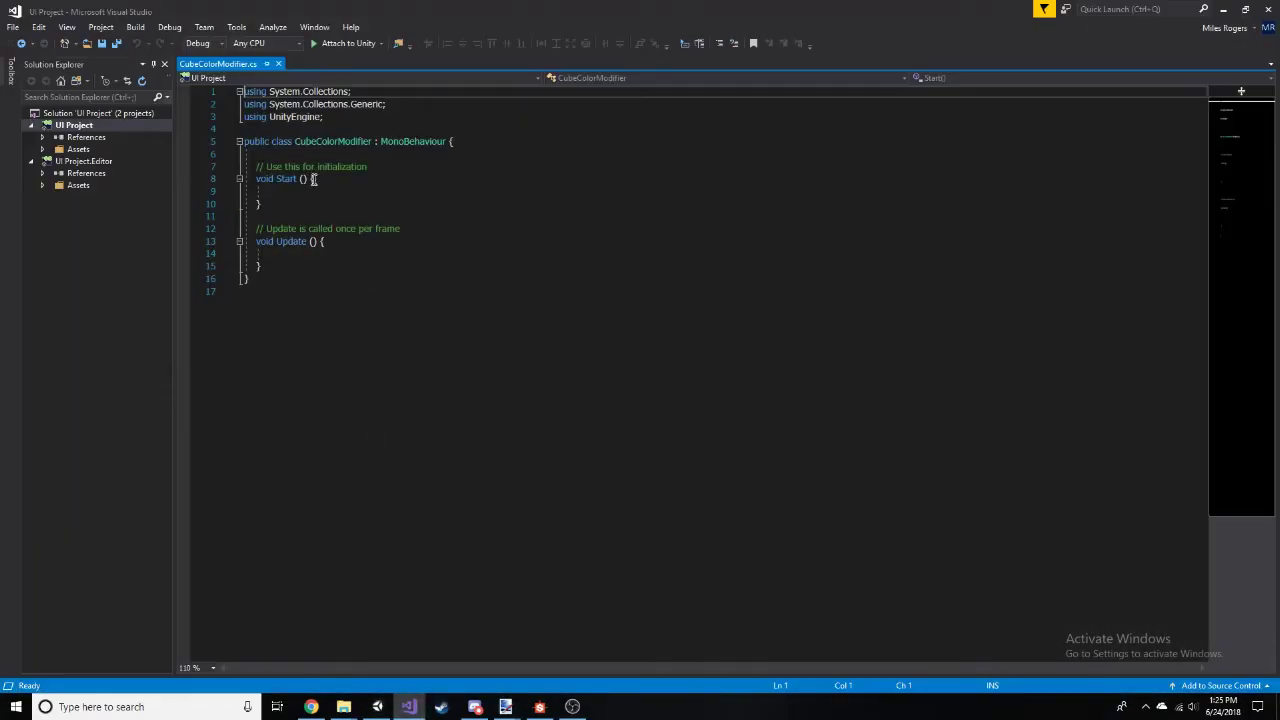
Delete the template comments and Start() method, keeping Update().
click(313, 179)
key(Return)
click(320, 253)
key(Return)
drag(434, 241, 246, 166)
key(BackSpace)
key(BackSpace)
key(BackSpace)
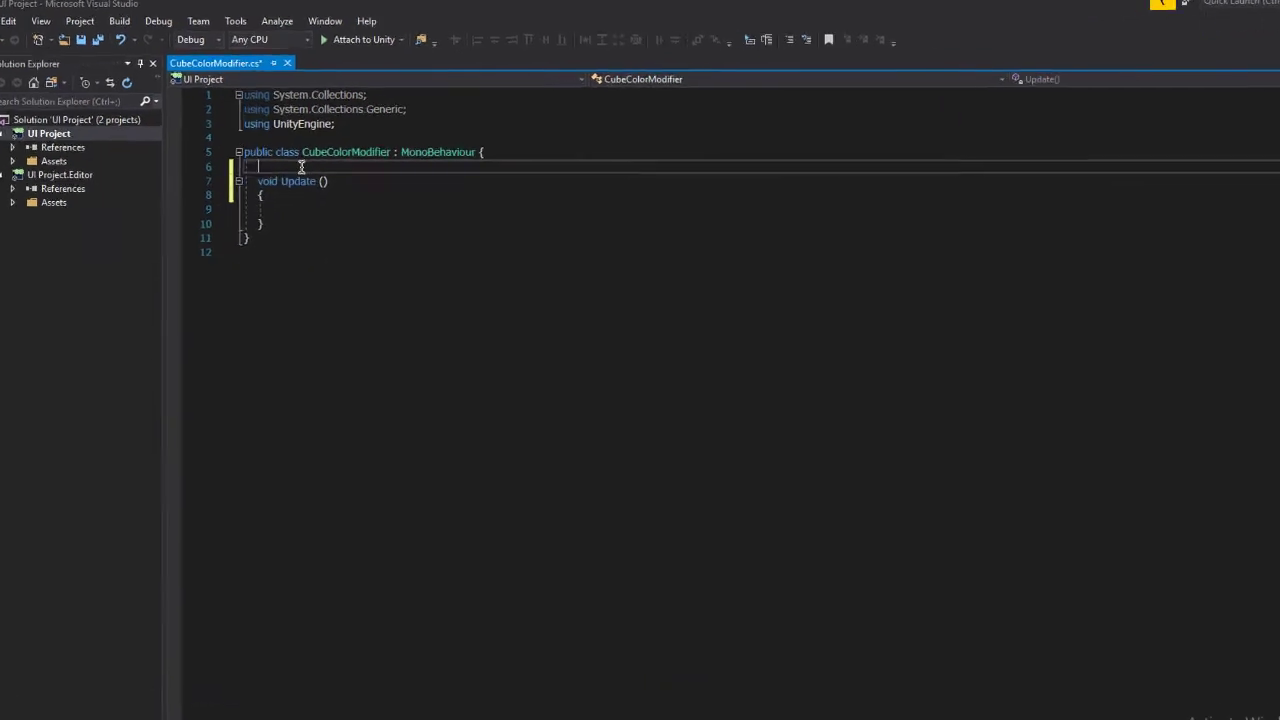
Add 'using UnityEngine.UI;' after the imports and save.
click(370, 124)
key(Return)
text(usi)
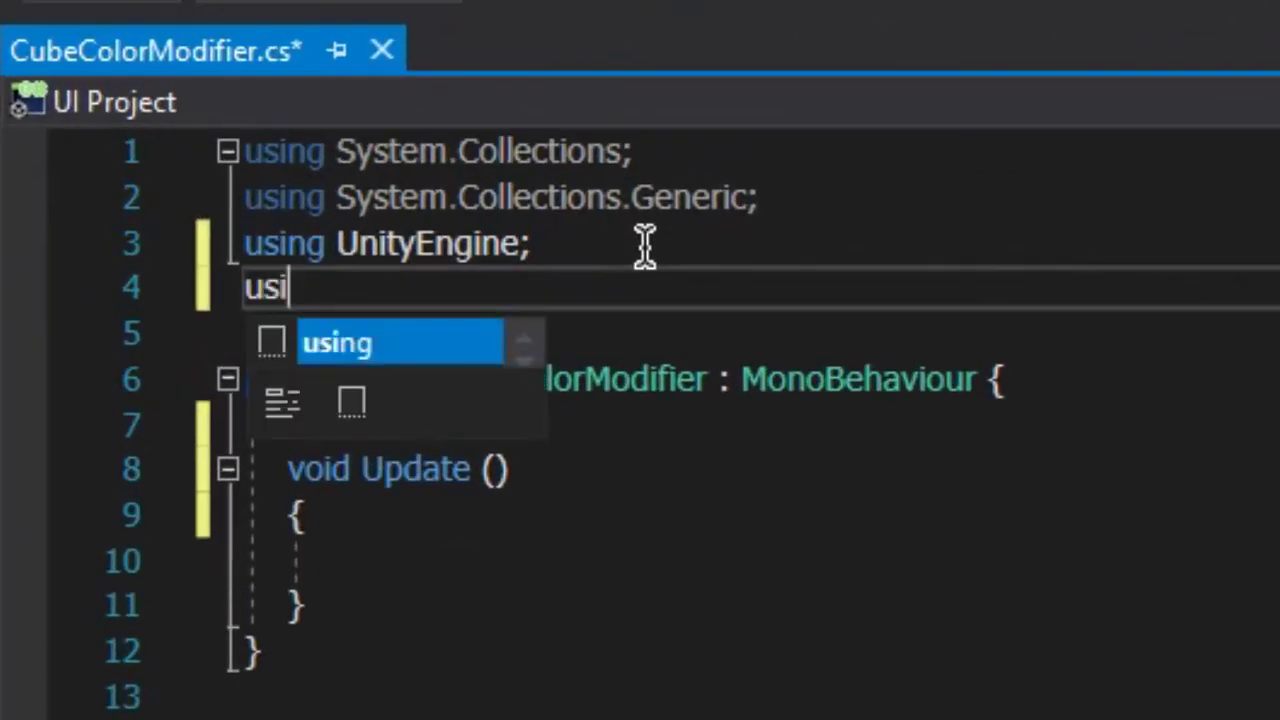
text(ng UnityEngine.UI)
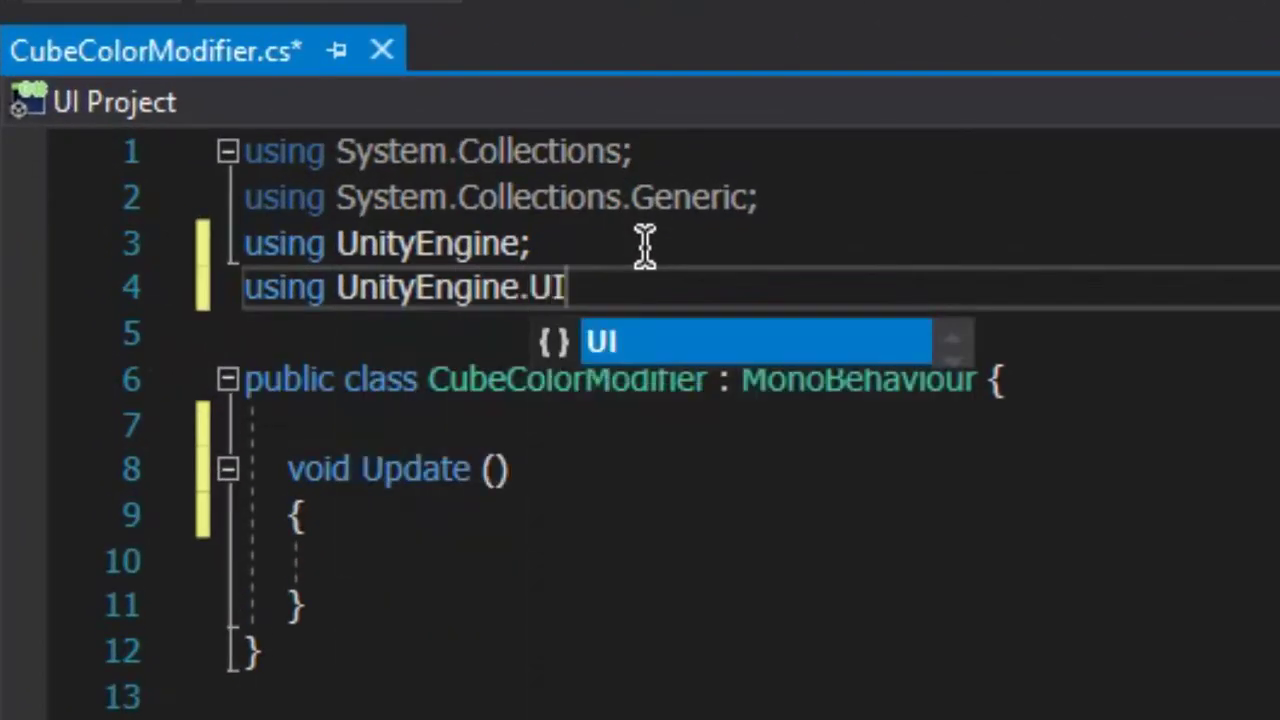
text(;)
key(ctrl+s)
Declare a public MeshRenderer field named cube.
click(482, 420)
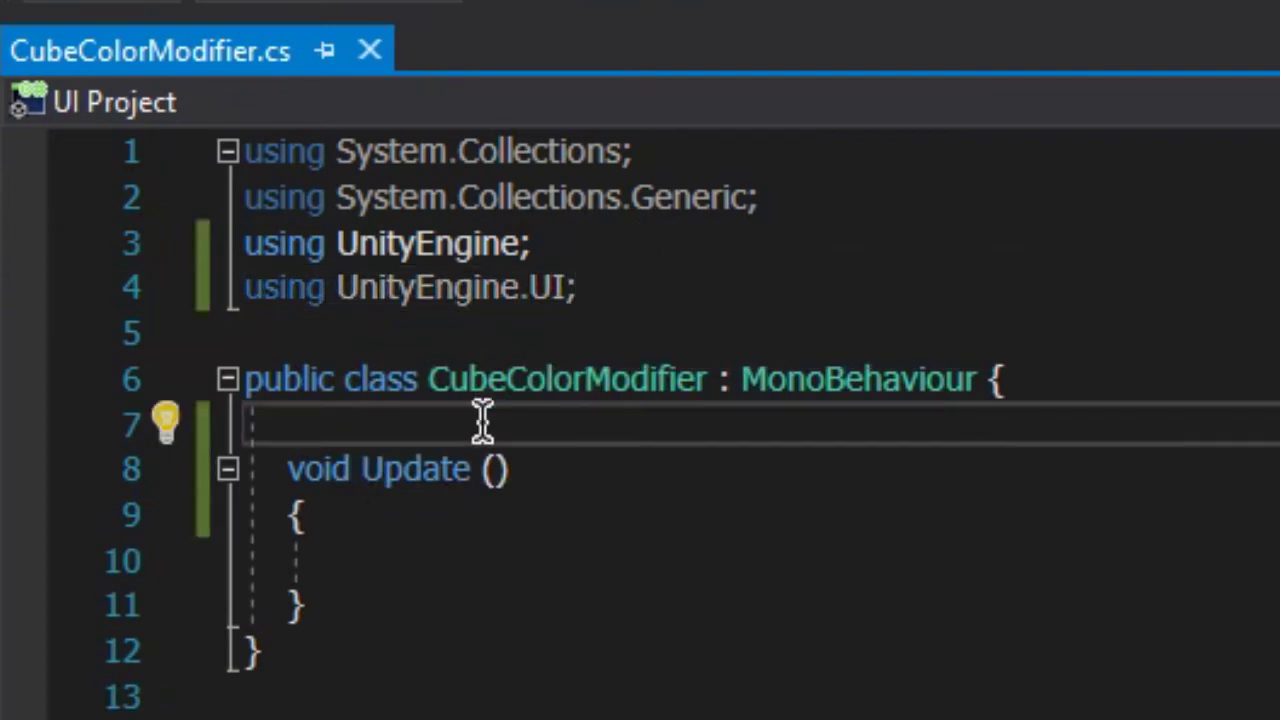
text(public MeshRend)
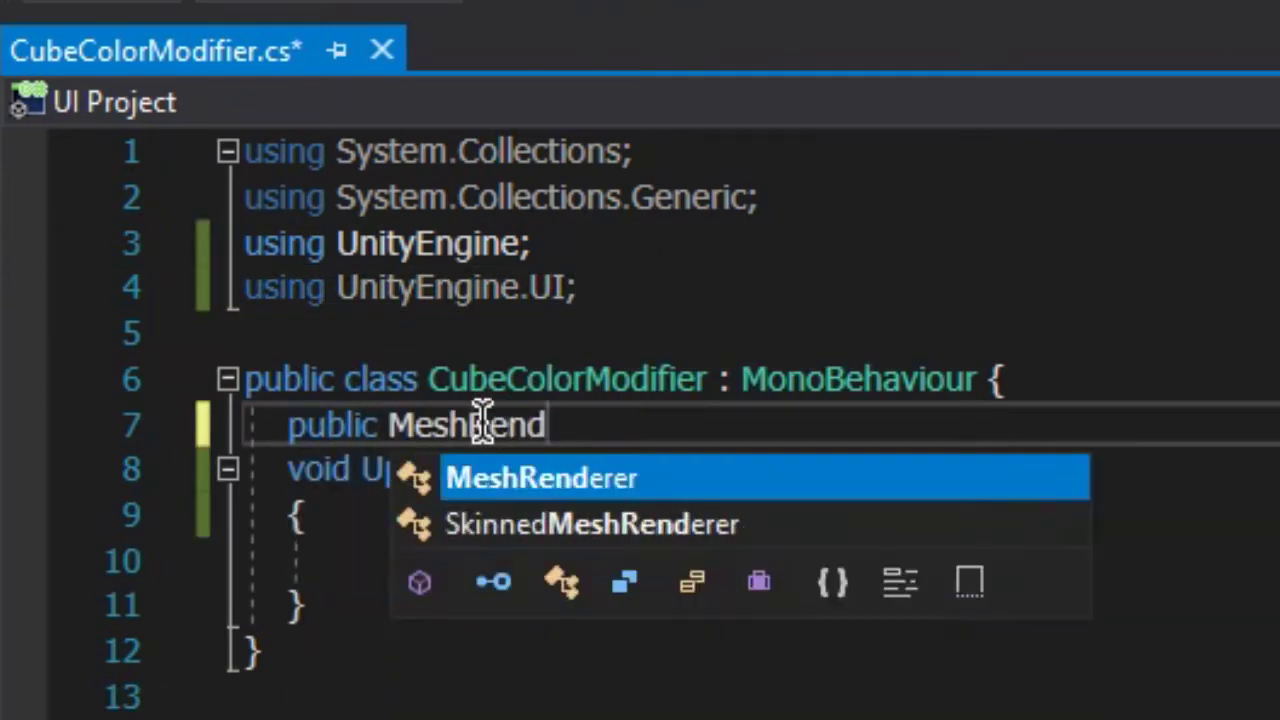
key(Tab)
text(co)
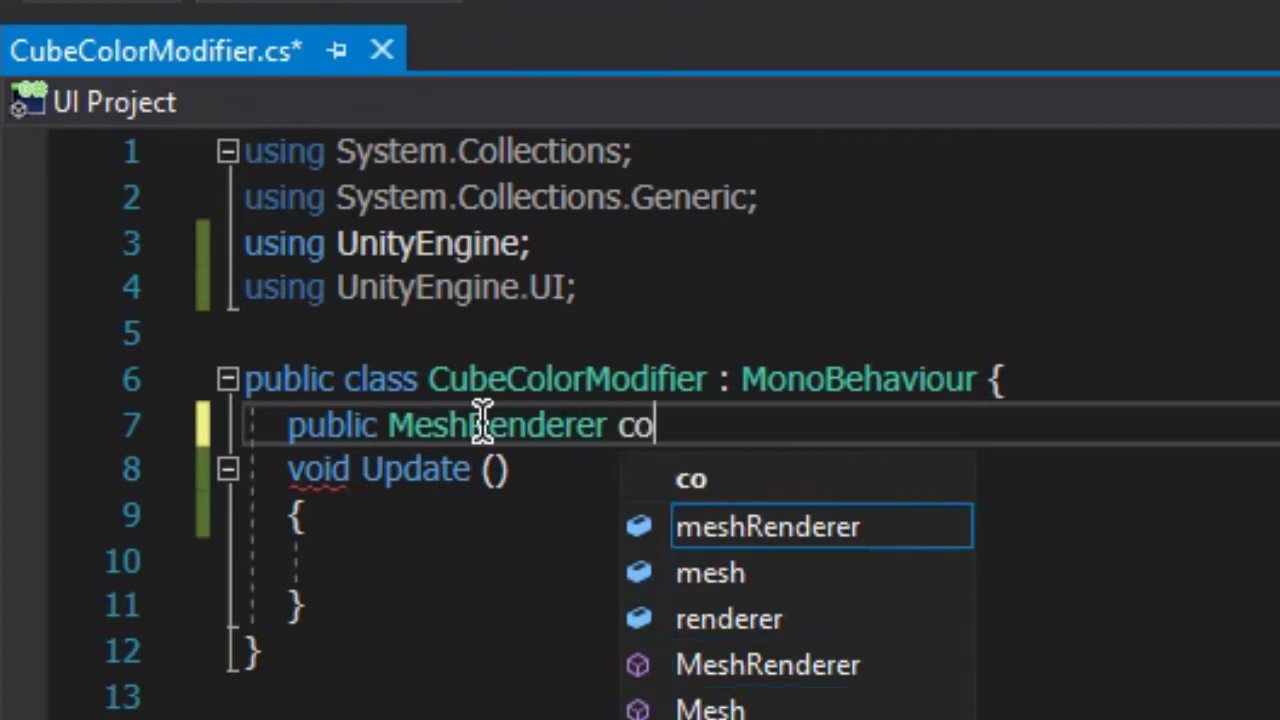
key(BackSpace)
text(ube;)
key(Return)
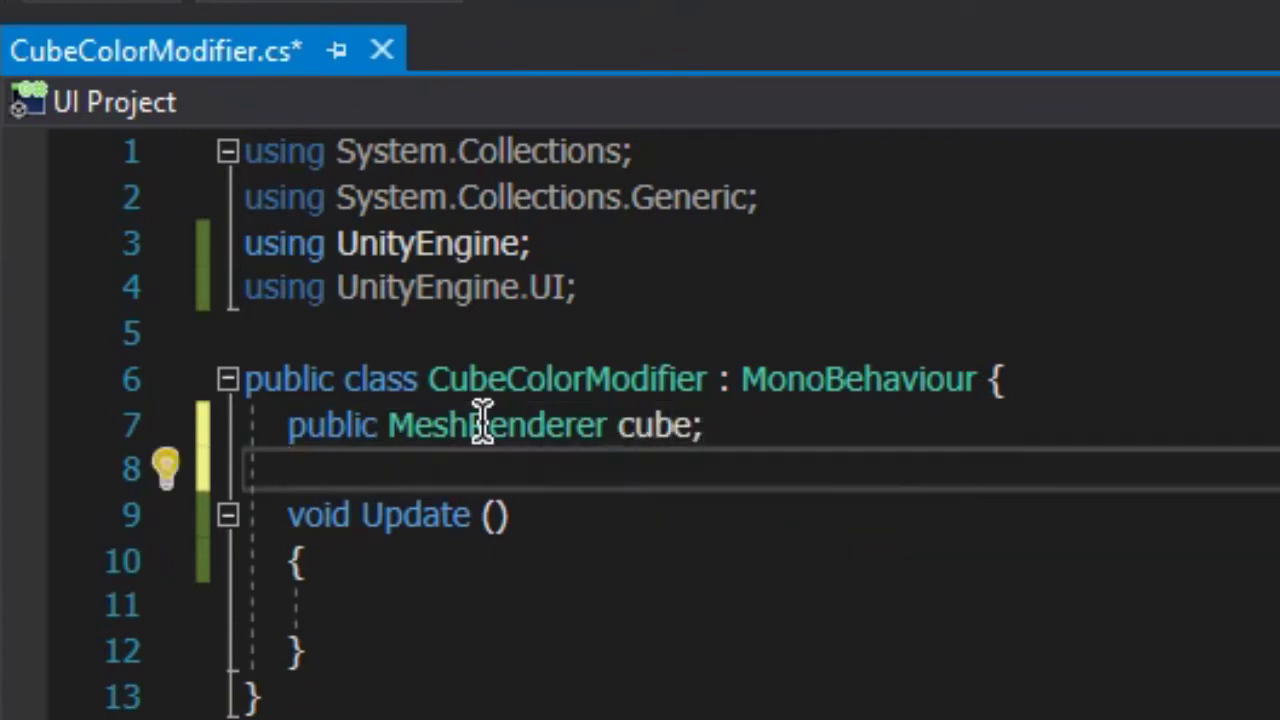
Declare public Slider fields red, green and blue, and save the script.
text(public Slider red;)
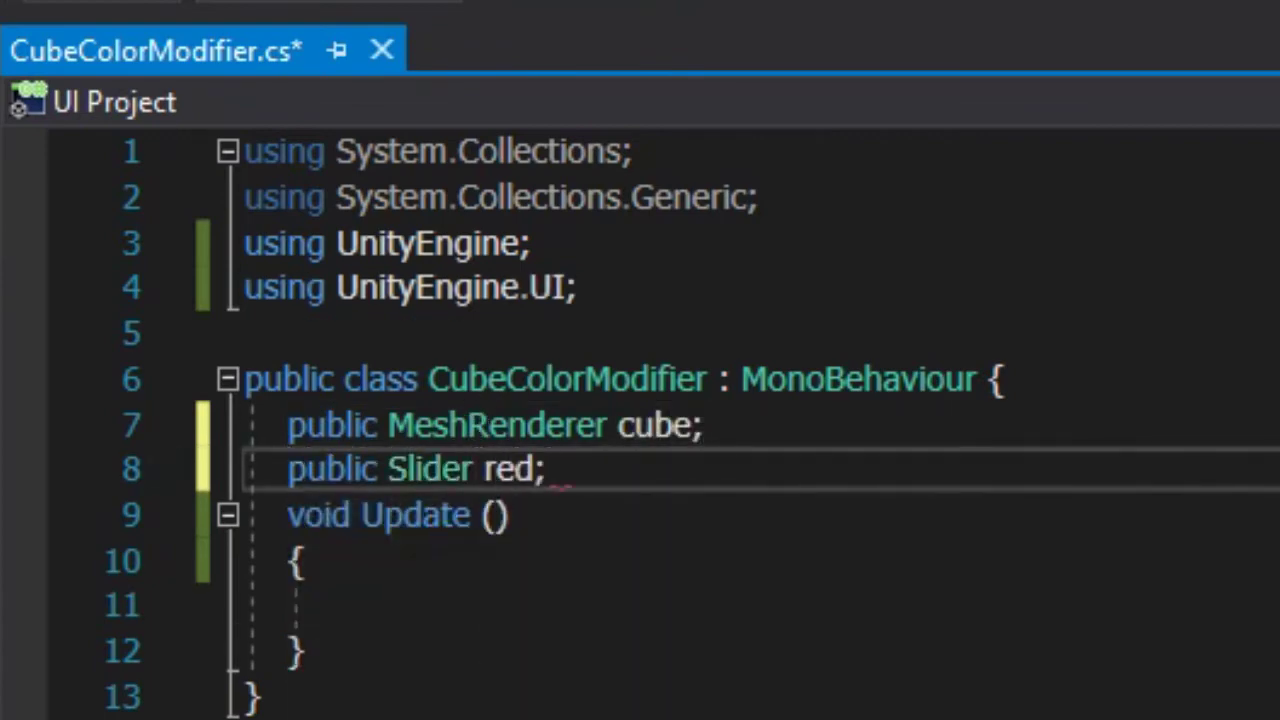
key(Return)
text(public Slider green;)
key(Return)
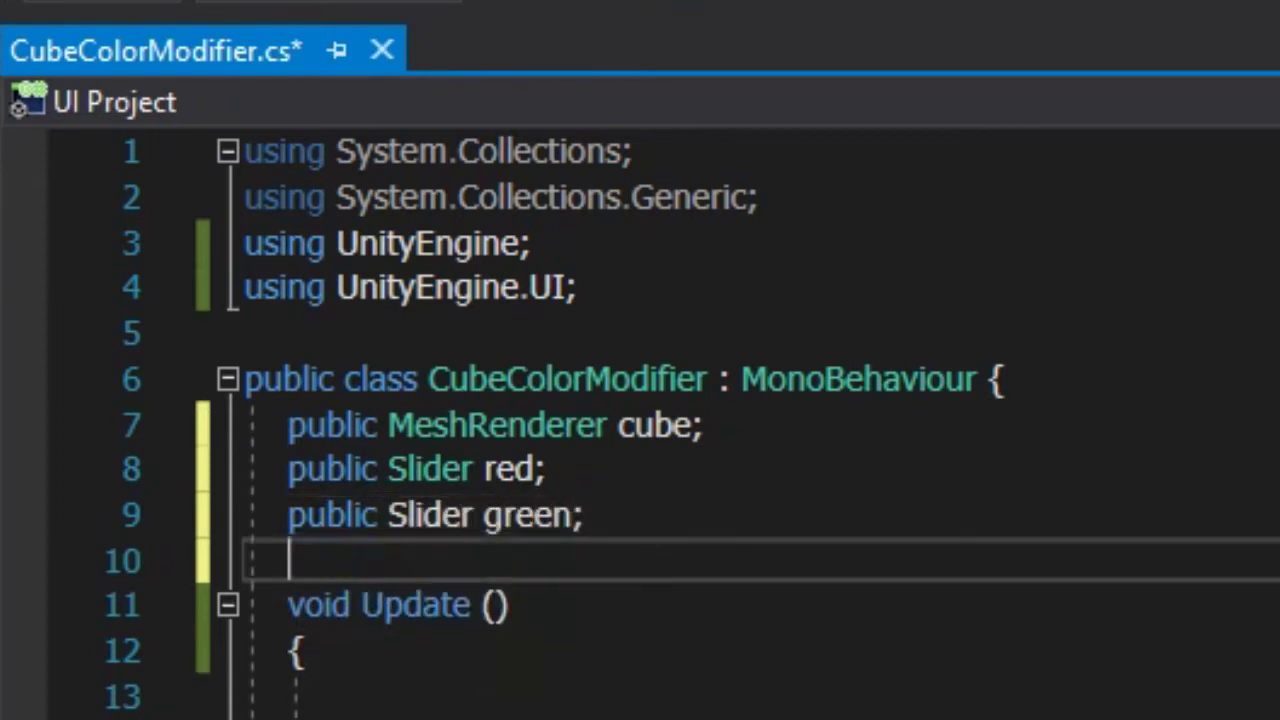
text(public Slider blue;)
key(Return)
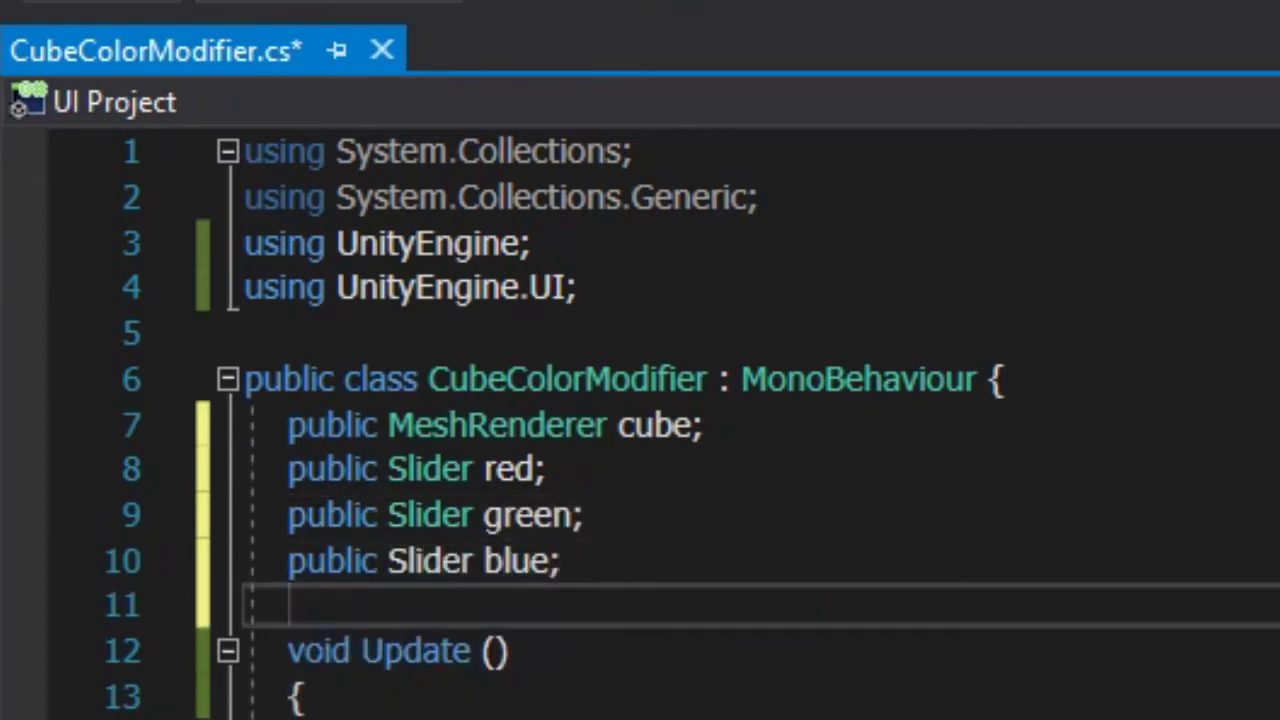
key(ctrl+s)
click(489, 534)
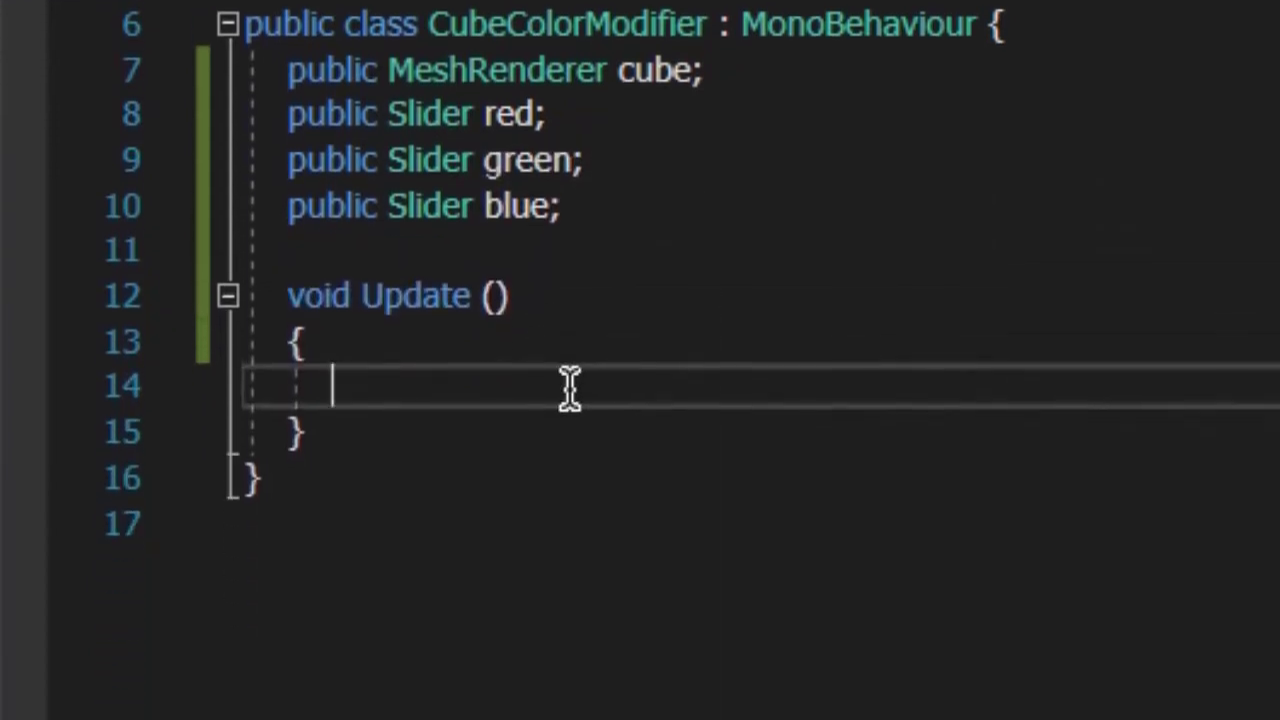
Rename Update() to a public OnEdit() method.
double_click(455, 295)
text(OnE)
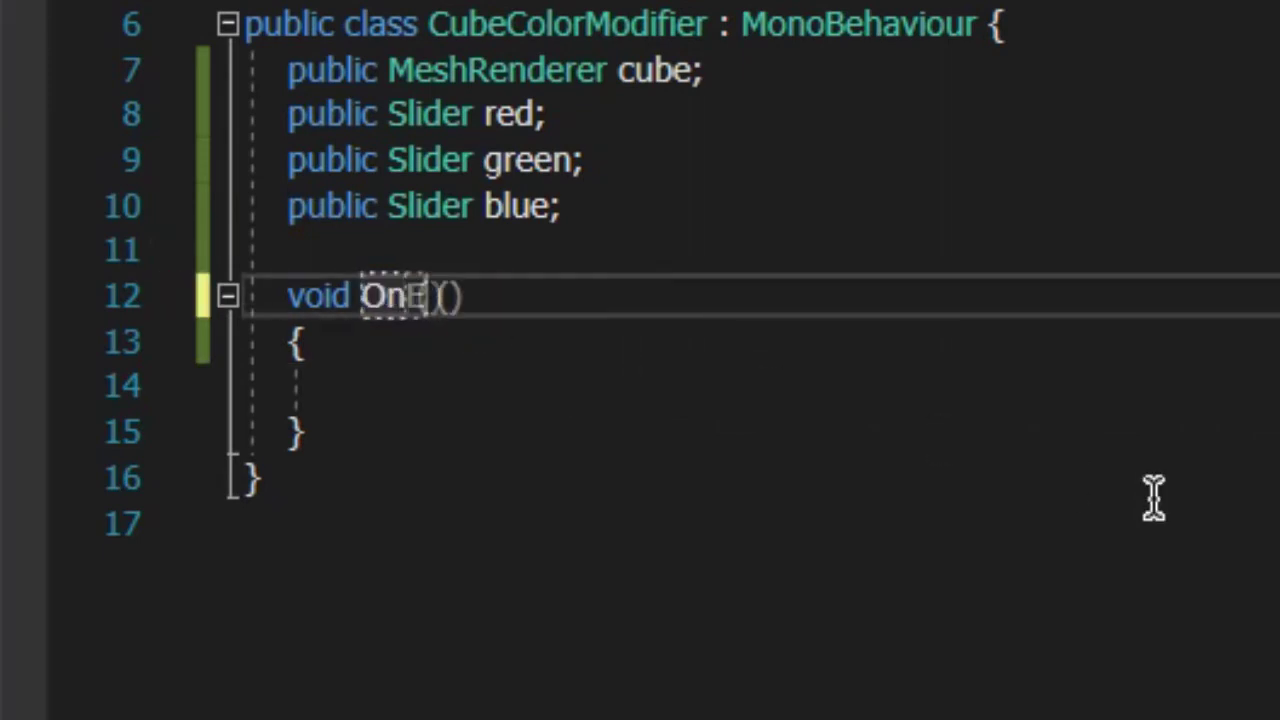
text(dit)
click(288, 297)
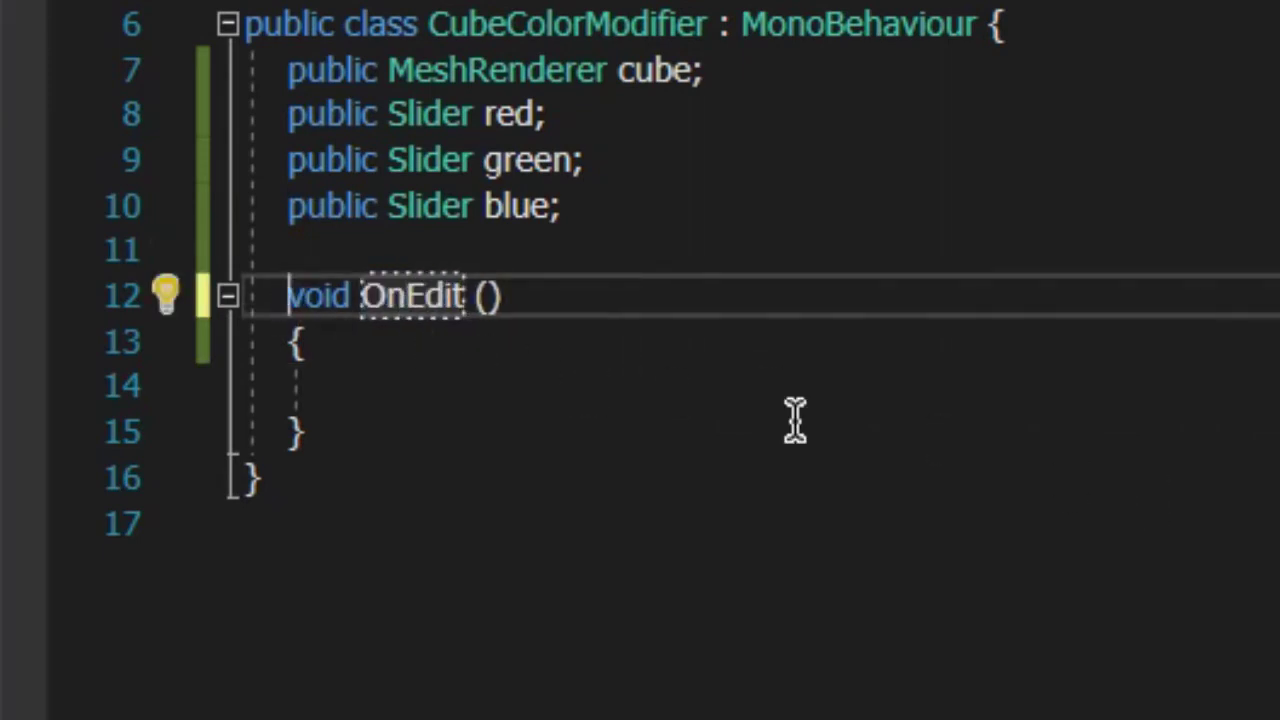
text(public)
click(794, 420)
click(741, 403)
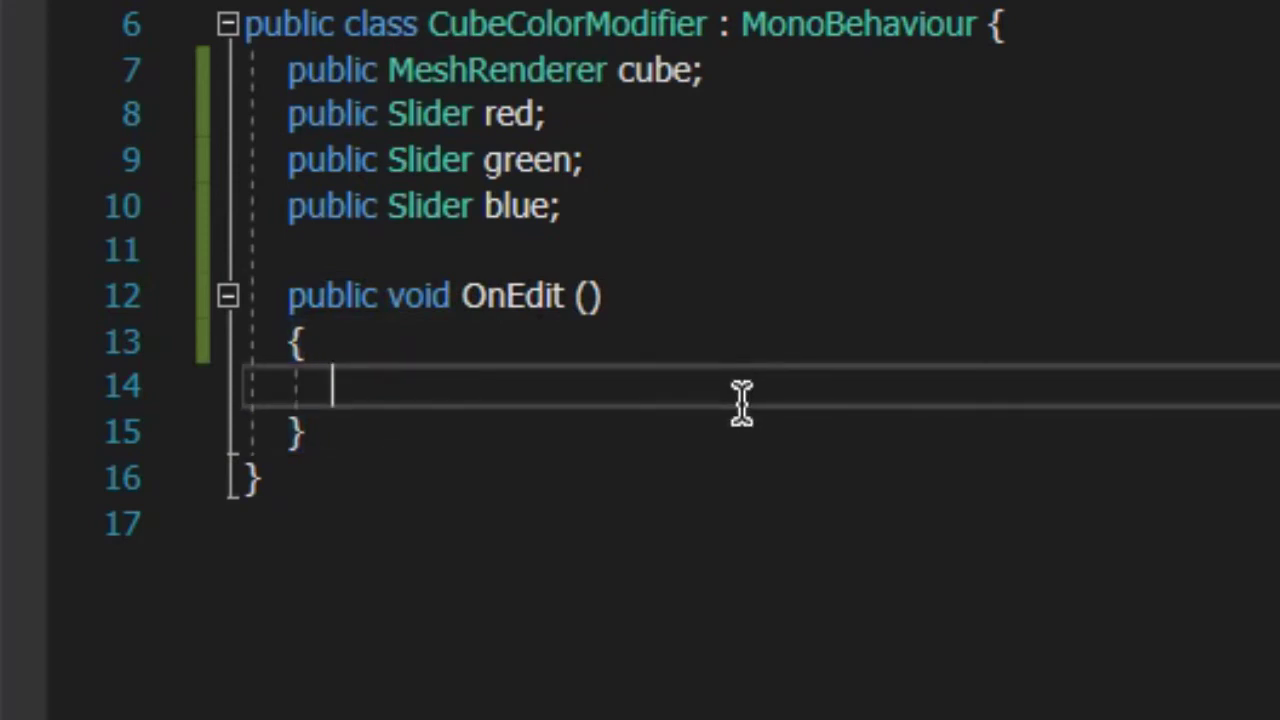
Read cube.material.color and set its r, g, b from the red, green, blue slider values.
text(Color col)
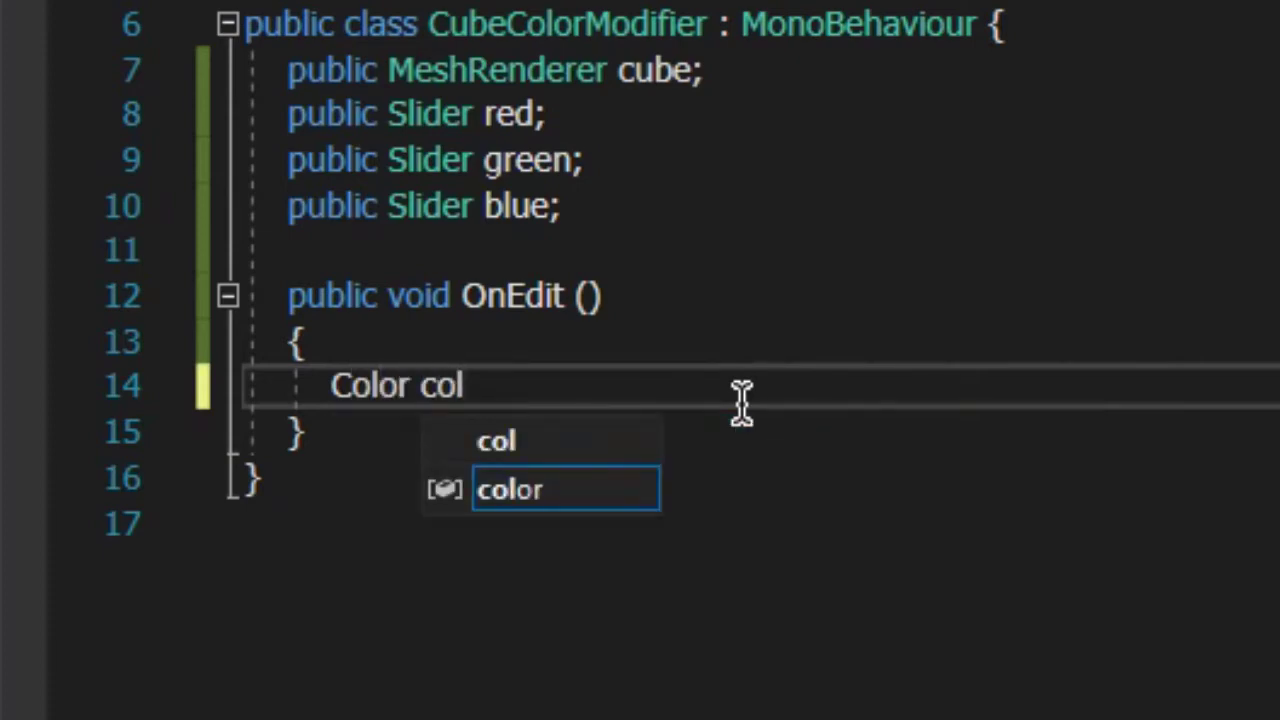
text(or = cube.materia)
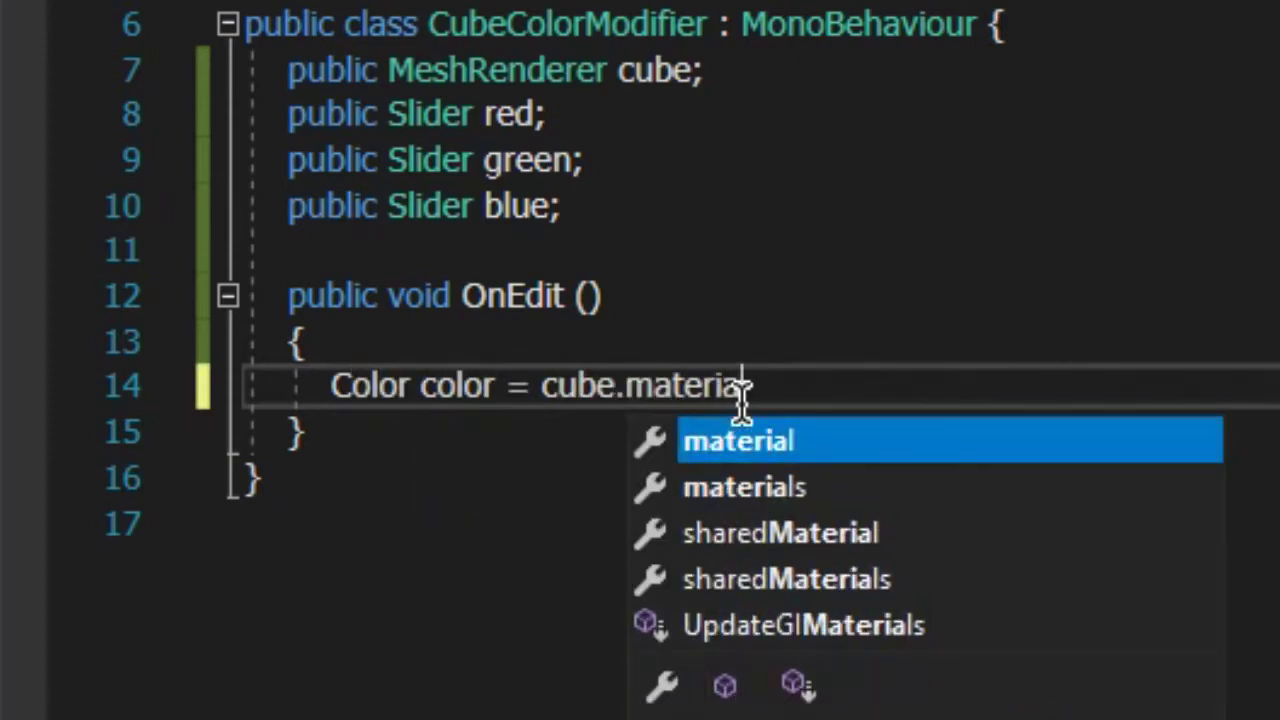
text(l.color;)
key(Return)
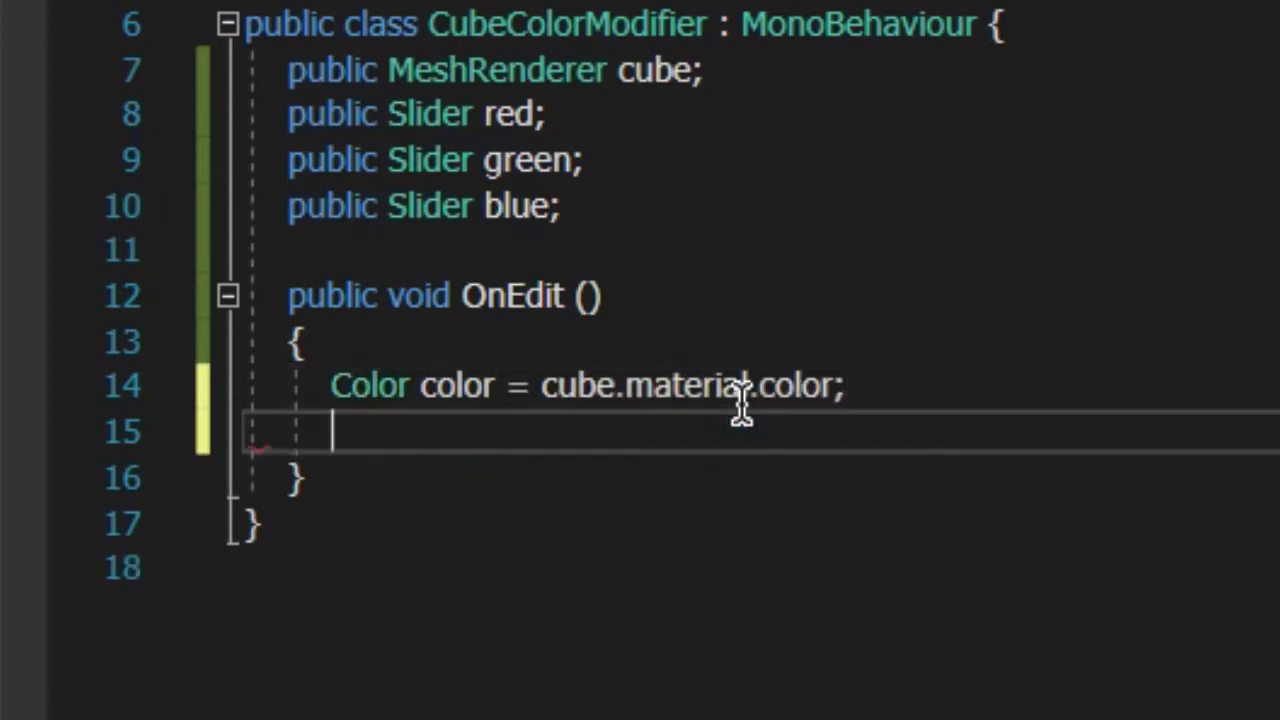
text(color.r = red.ba)
key(BackSpace)
key(BackSpace)
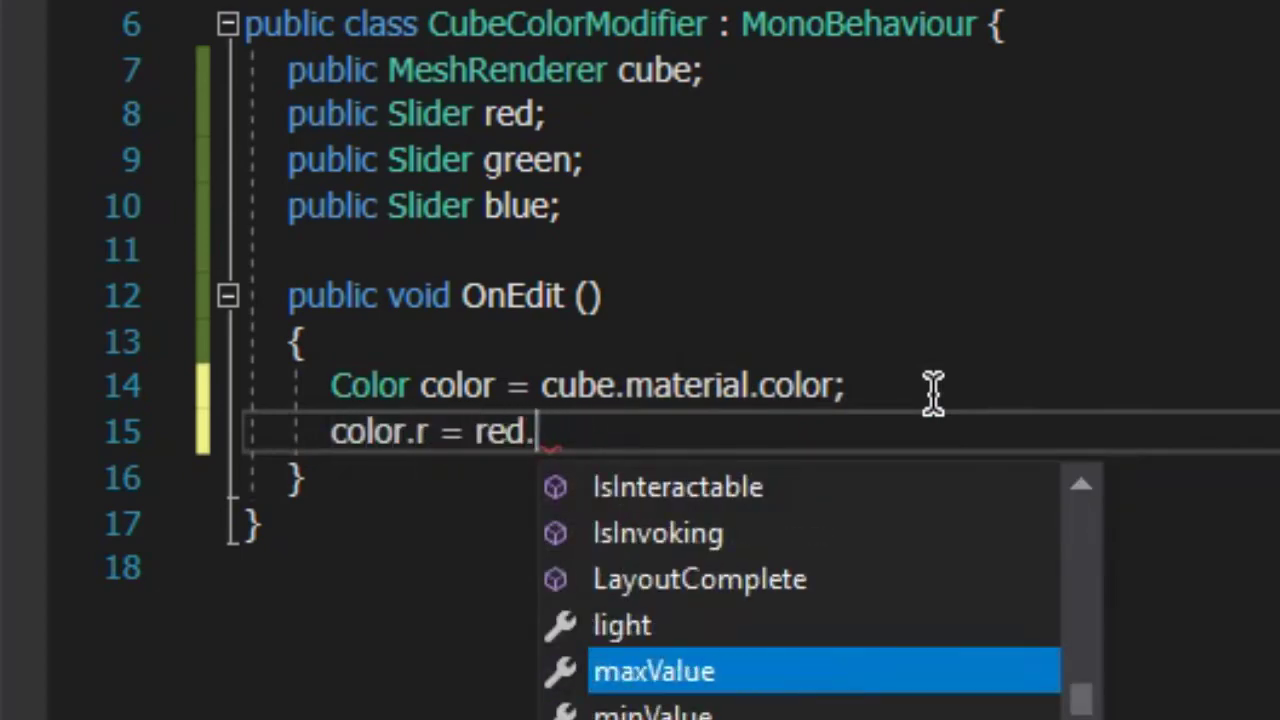
text(value;)
key(Return)
text(color.g = green.value;)
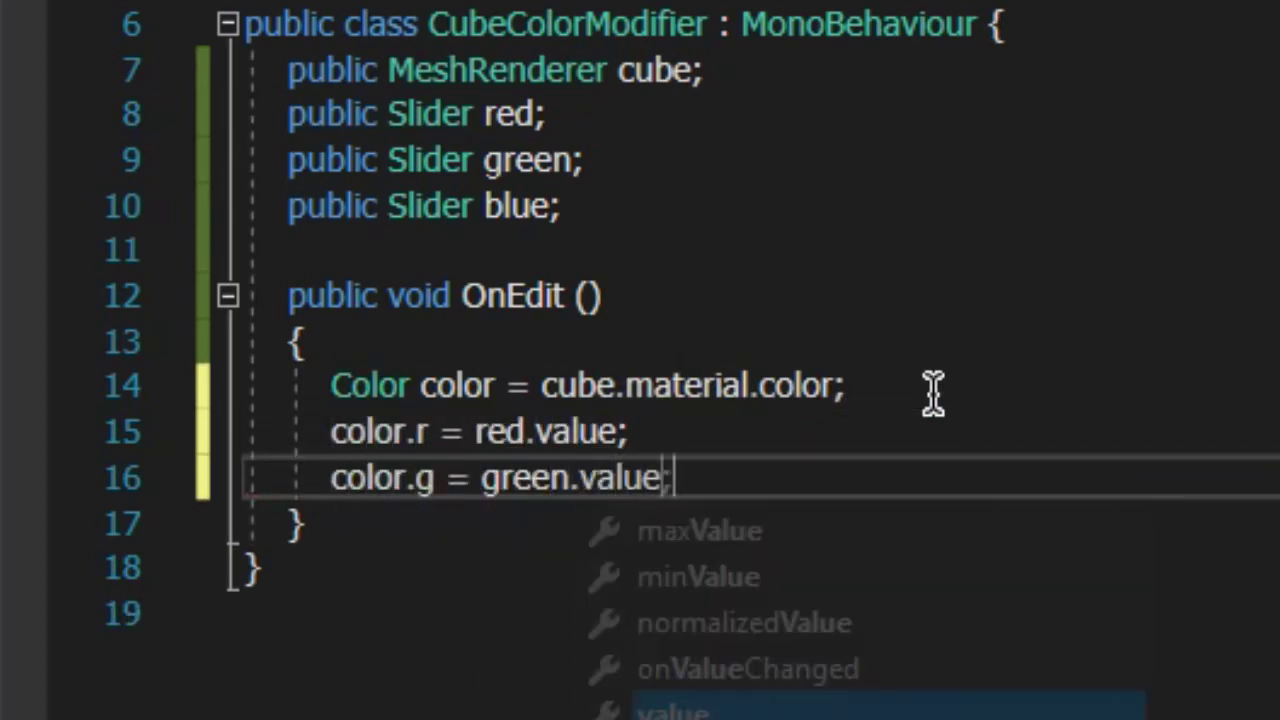
key(Return)
text(color.b = blue.value;)
key(Return)
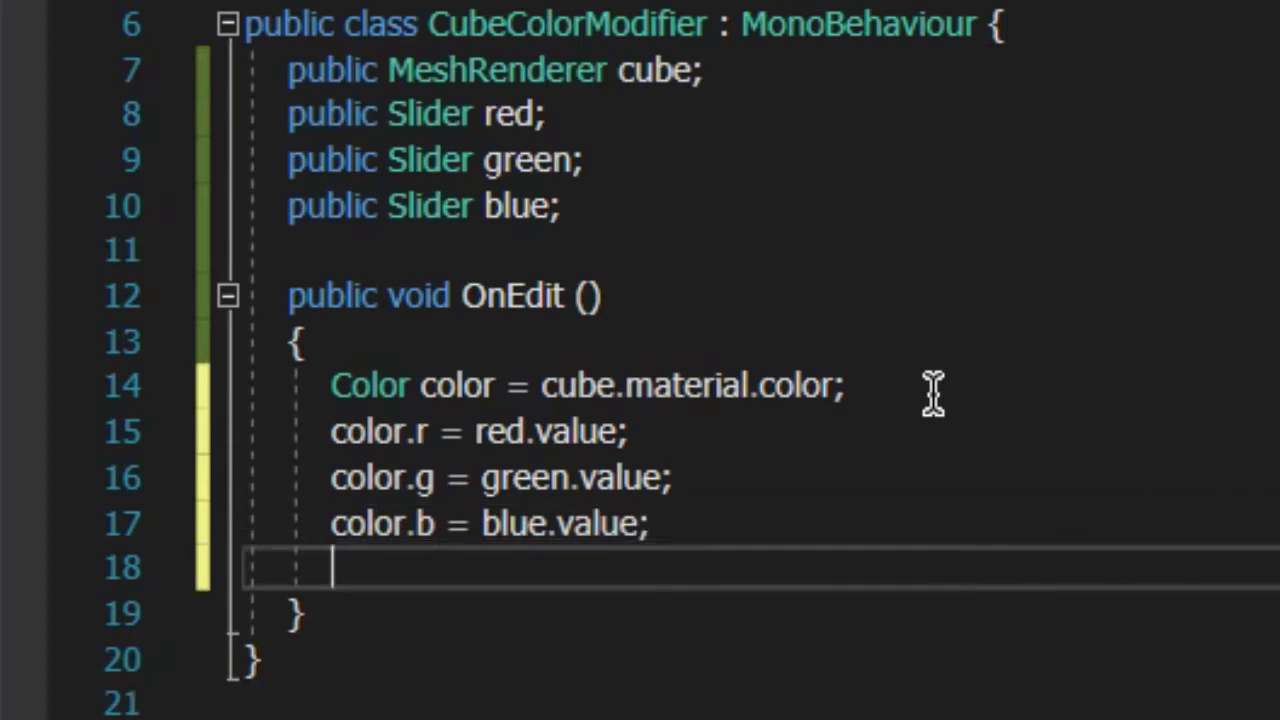
Assign the colour back to the cube's material and set _EmissionColor to it.
text(cube.material.color)
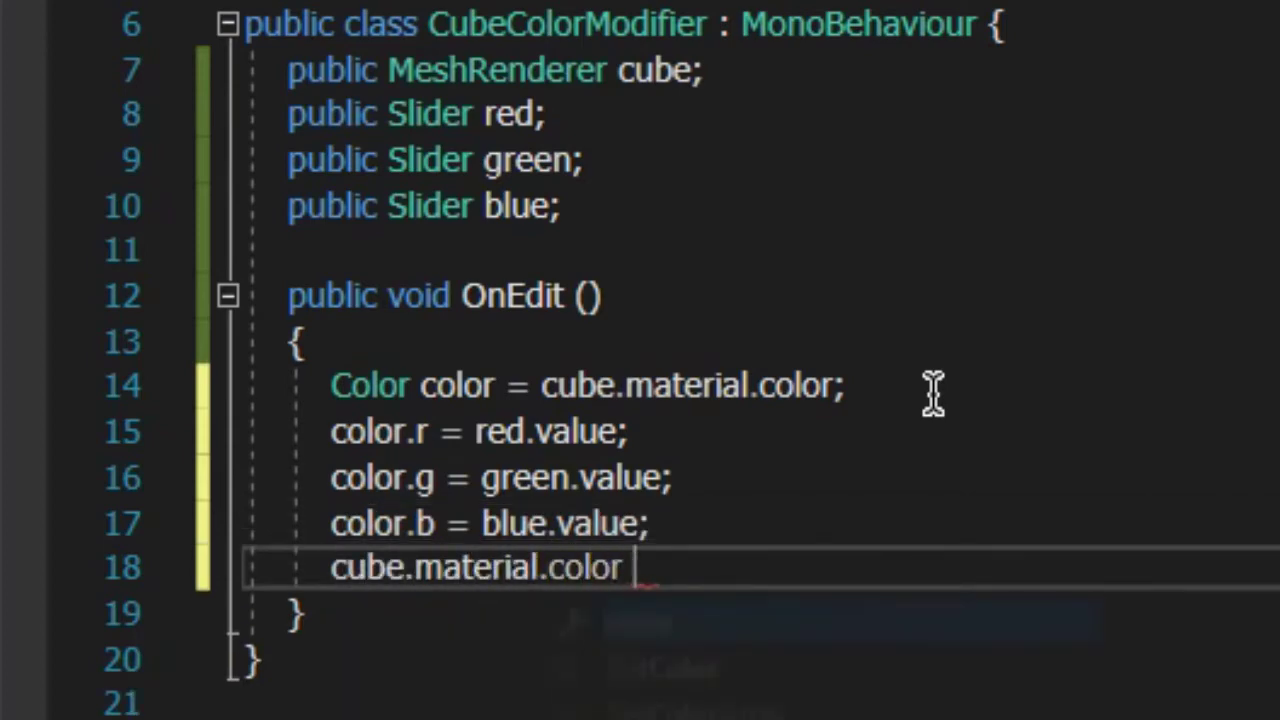
text(= color;)
key(Return)
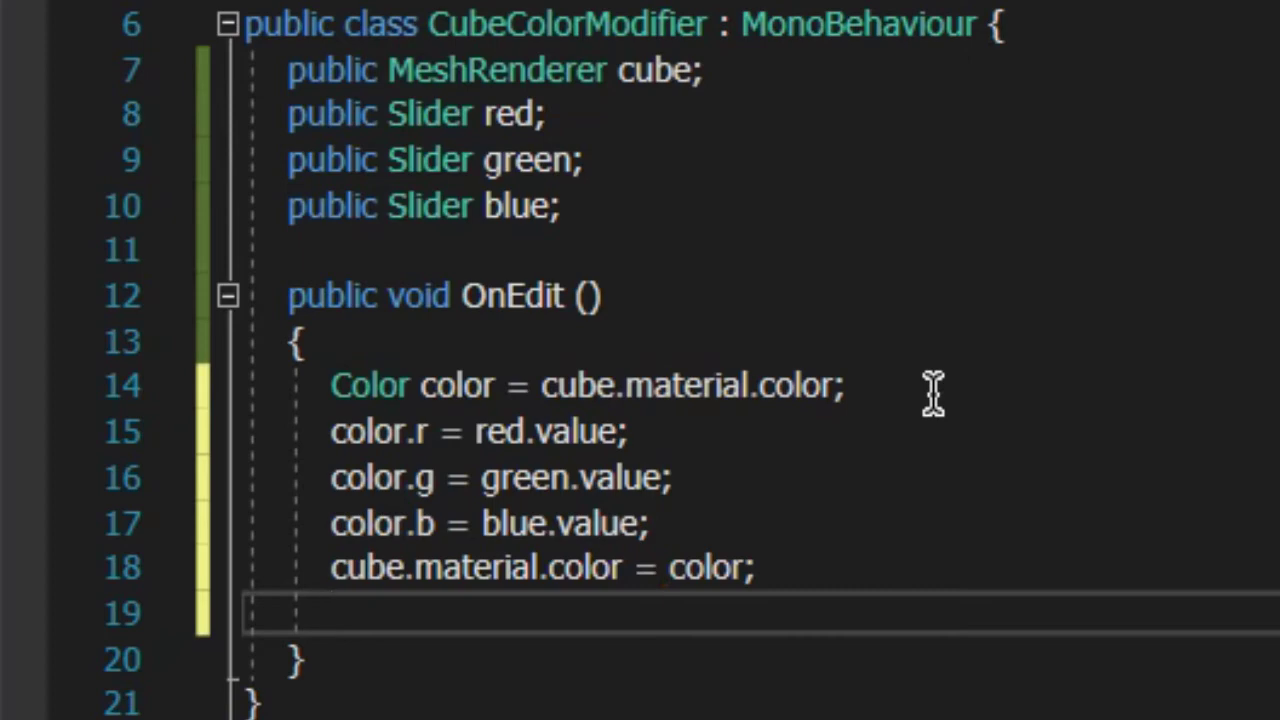
text(cube)
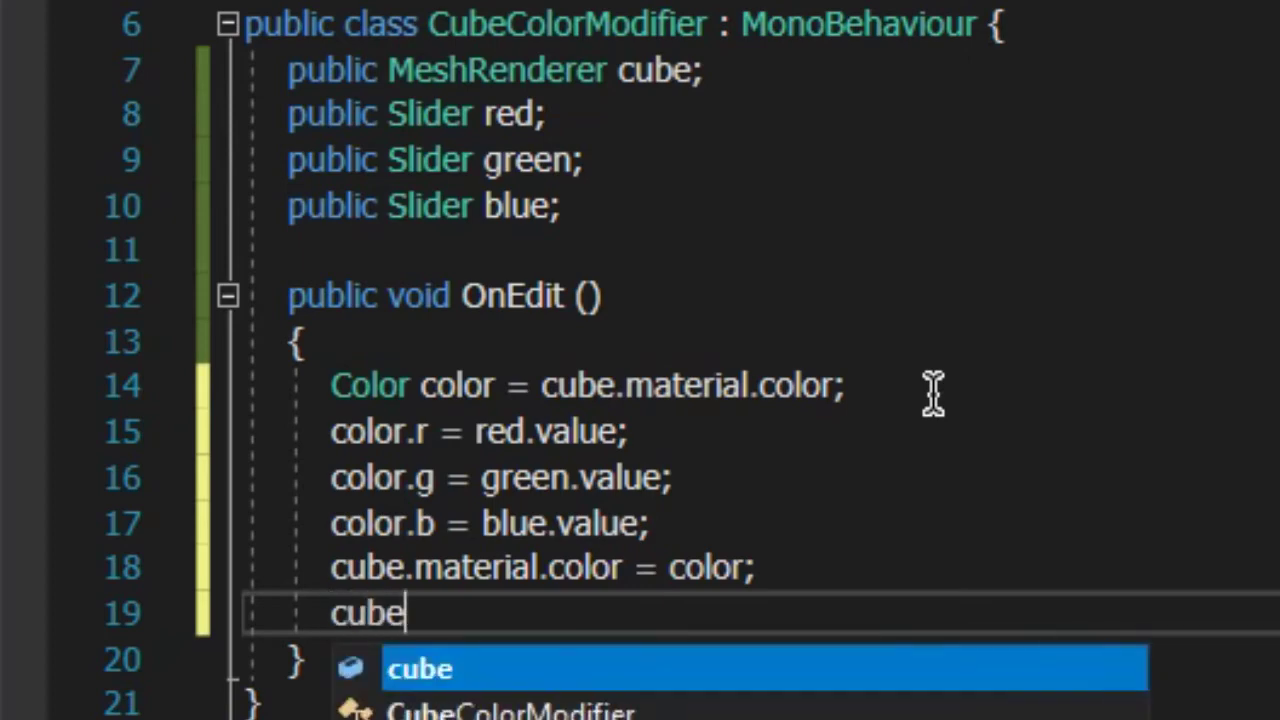
text(.material.Se)
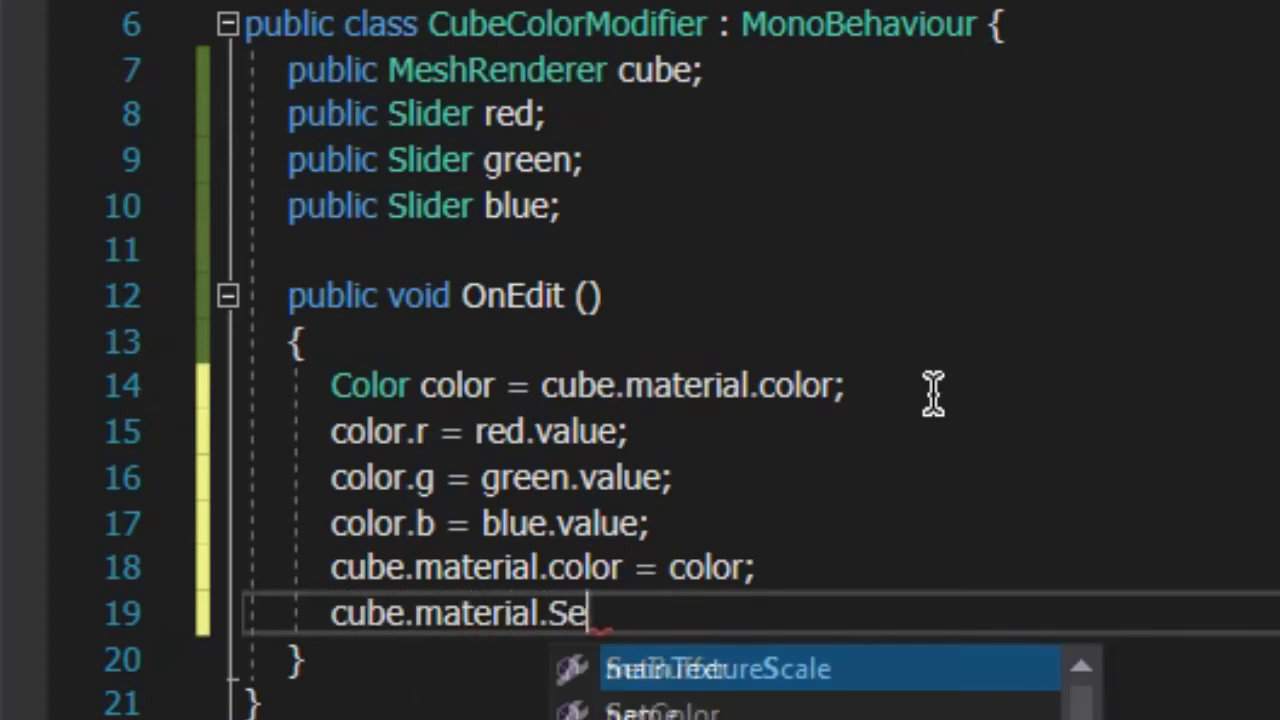
text(tColor(")
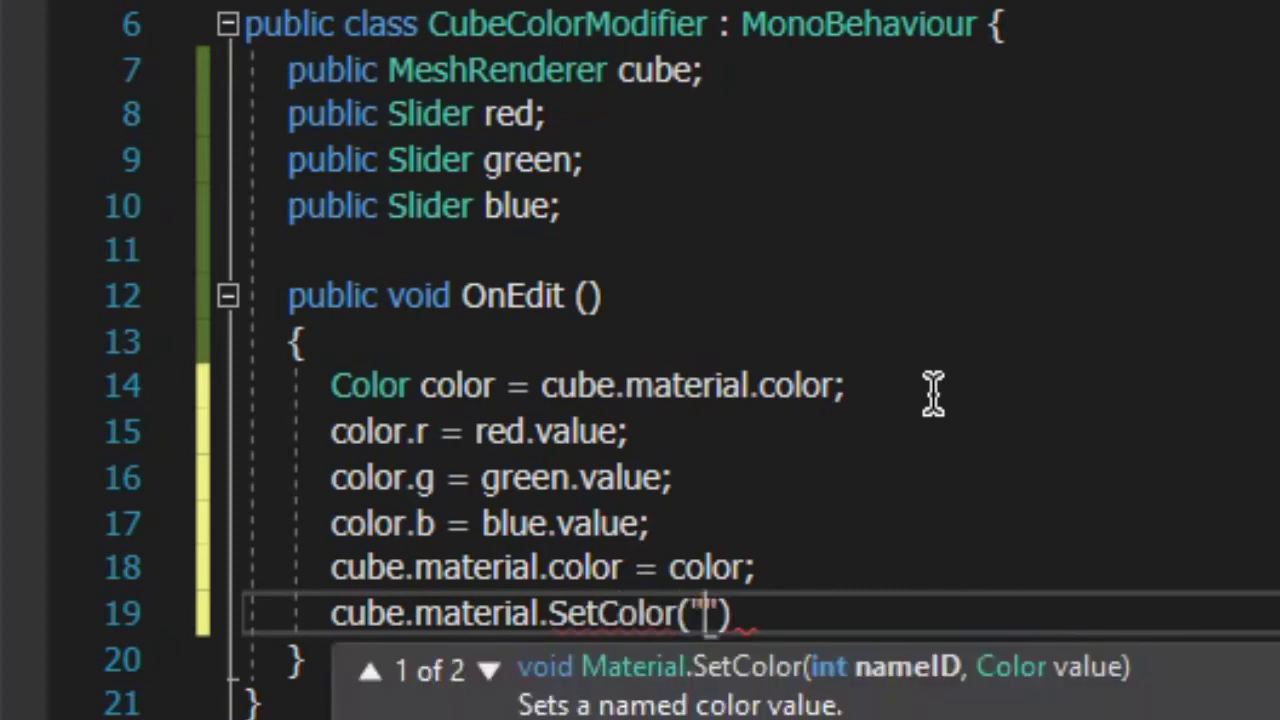
text(_EmissionCo)
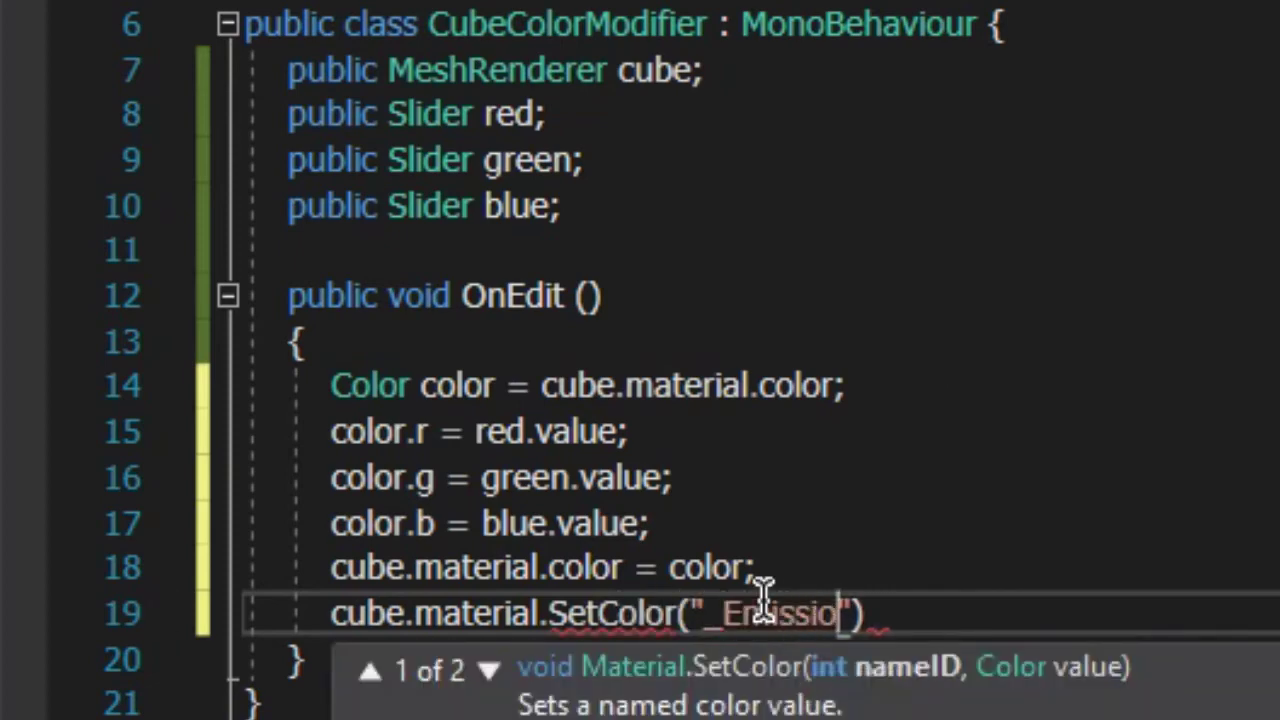
text(lor)
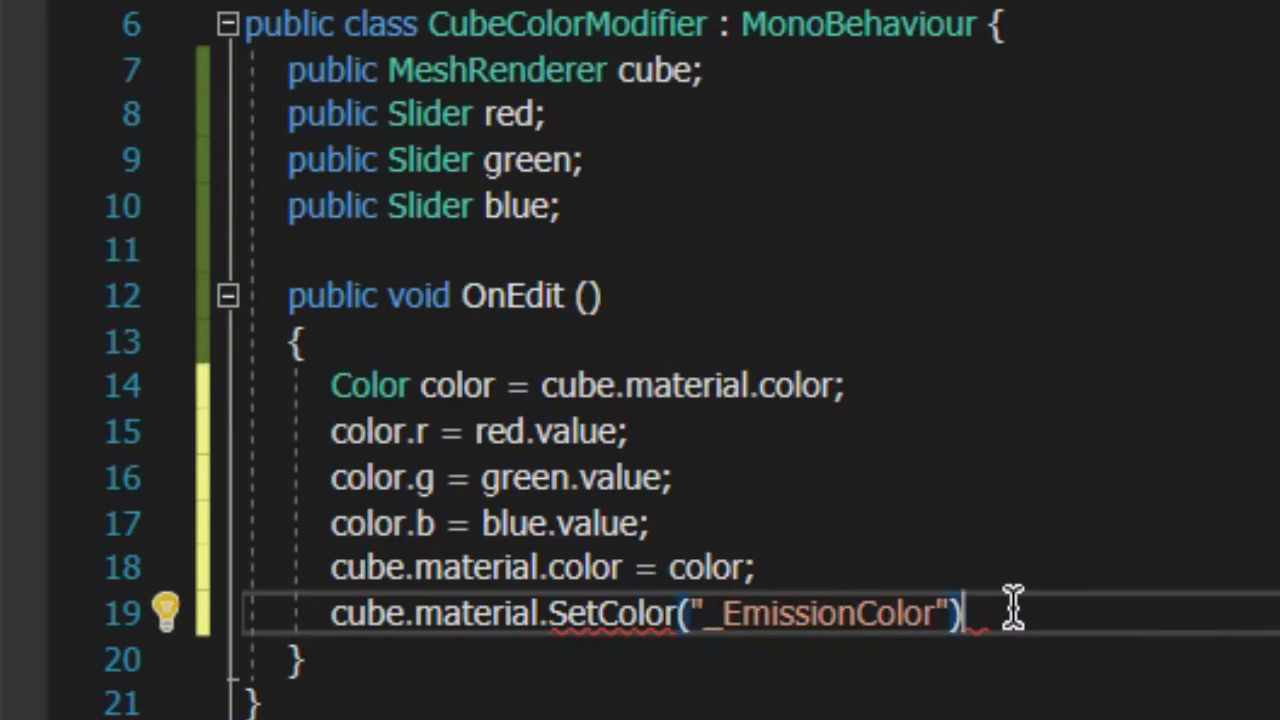
text("))
key(Left)
text(, col)
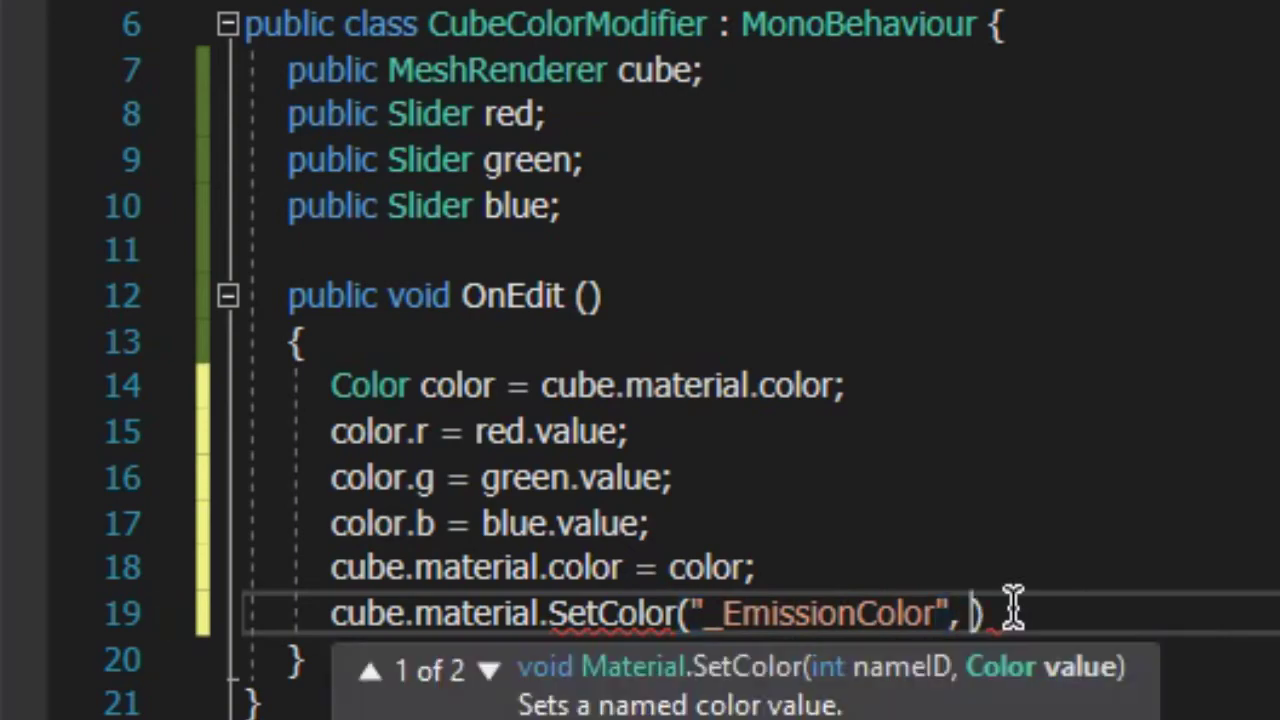
text(lor)
key(End)
text(;)
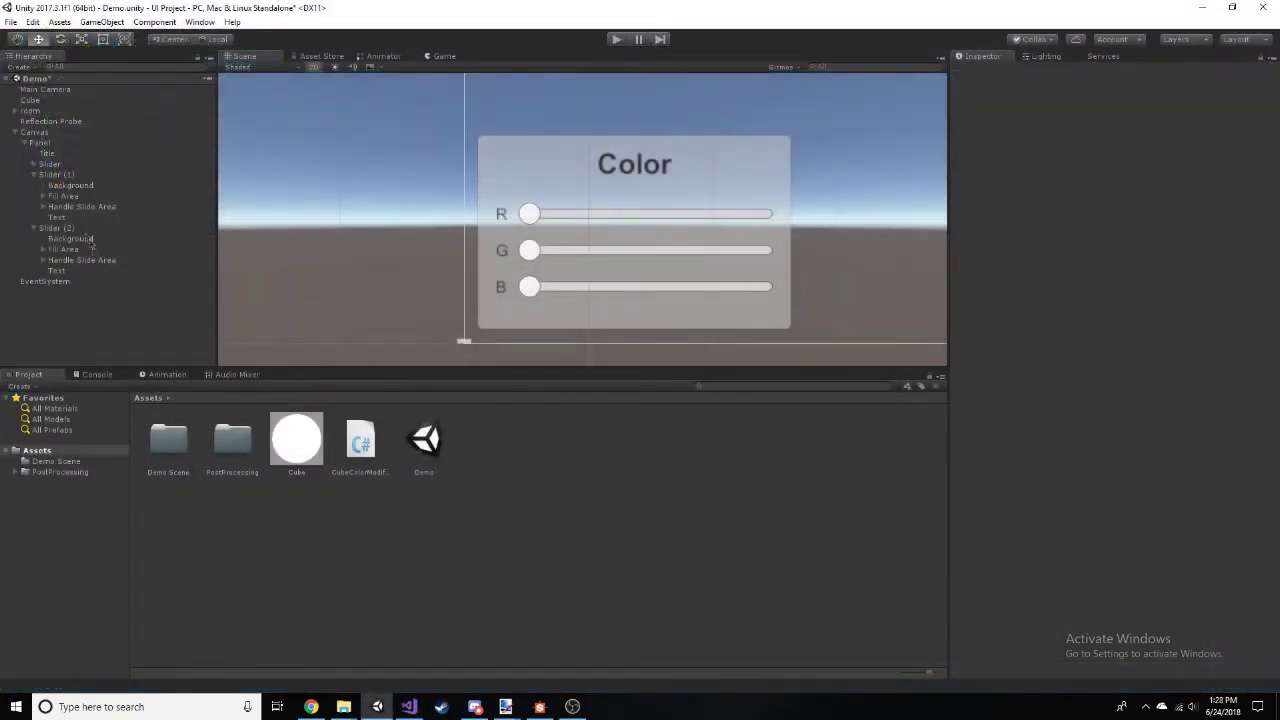
Assign Cube to the Cube field and Slider, Slider (1), Slider (2) to Red, Green, Blue.
click(36, 132)
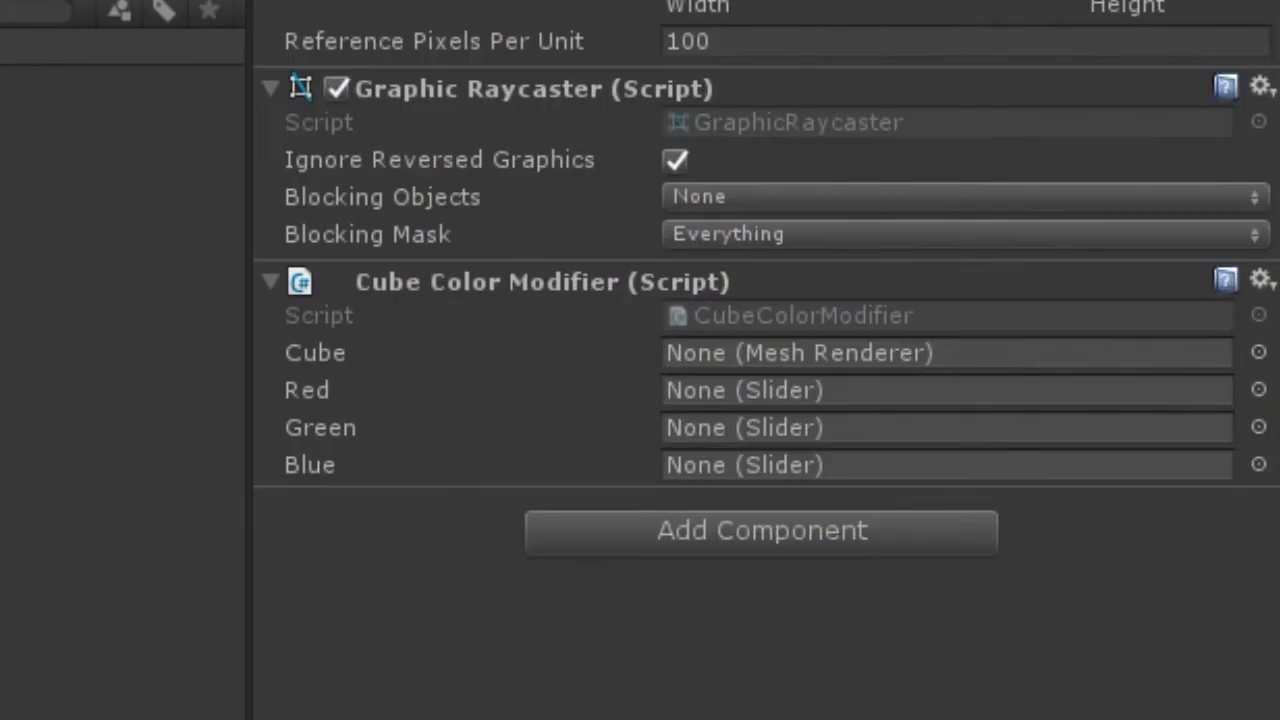
drag(30, 100, 1124, 495)
drag(797, 360, 797, 356)
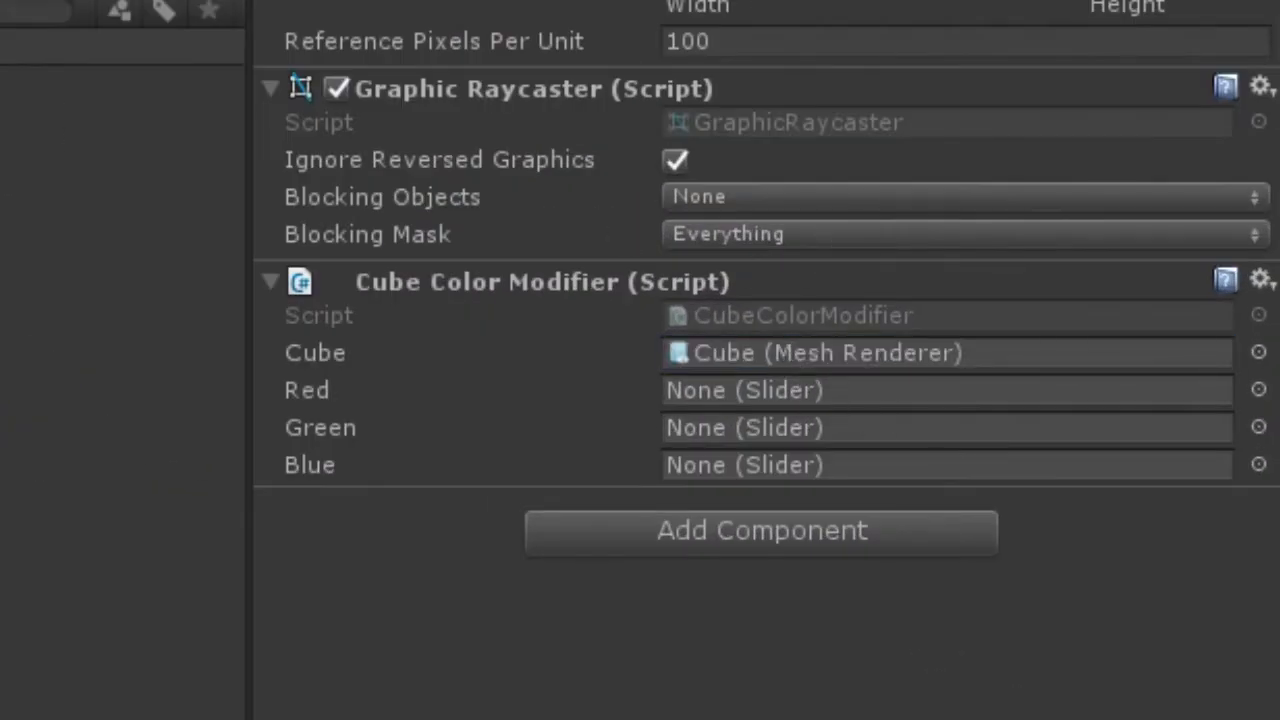
drag(130, 370, 760, 427)
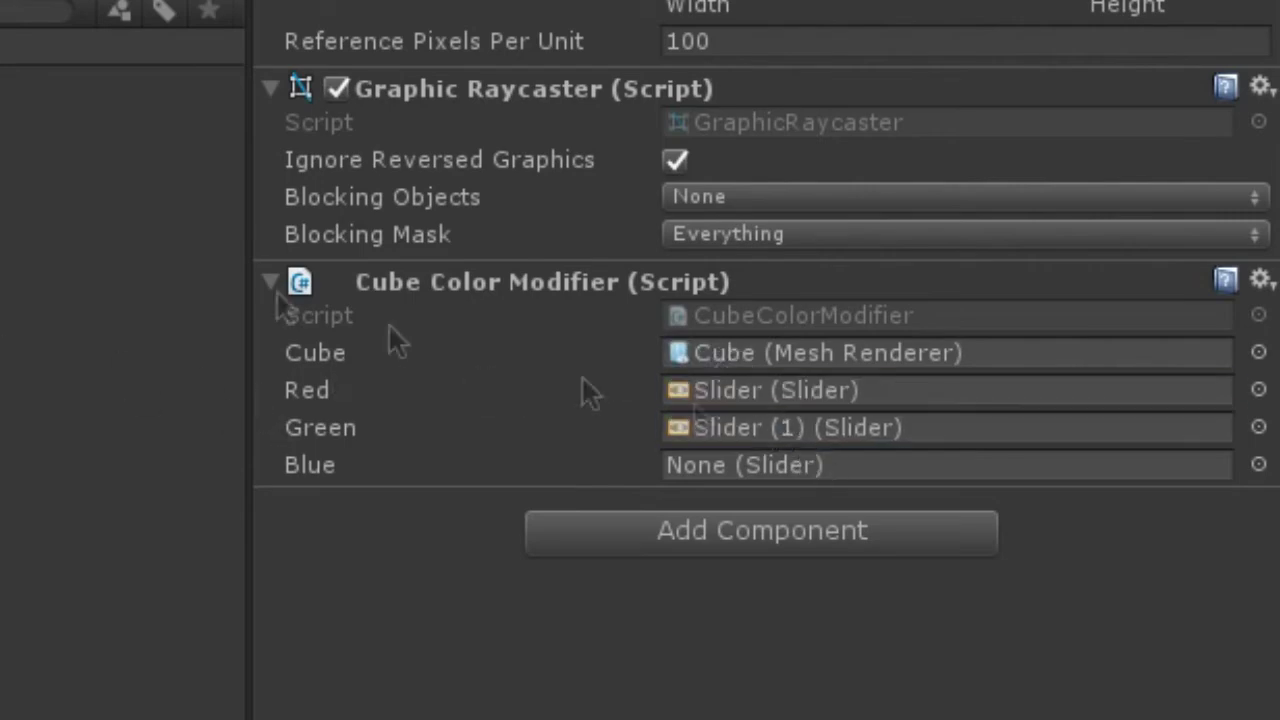
drag(590, 392, 720, 465)
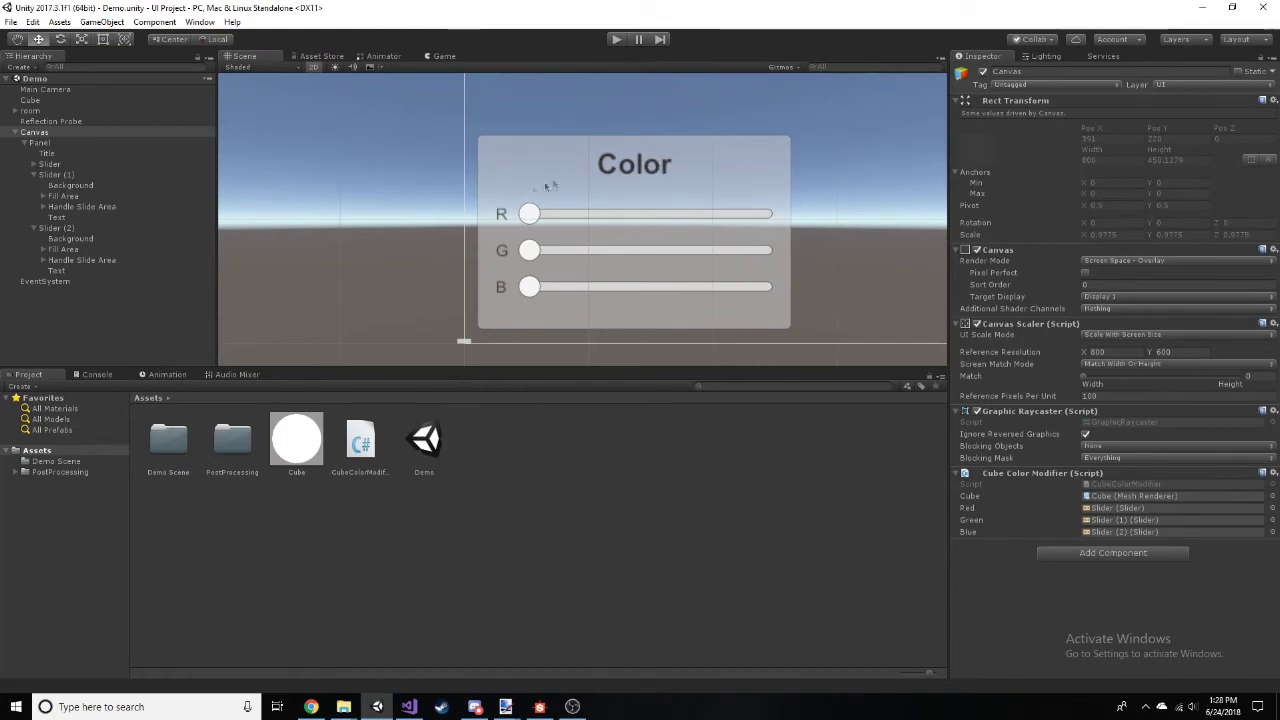
click(52, 164)
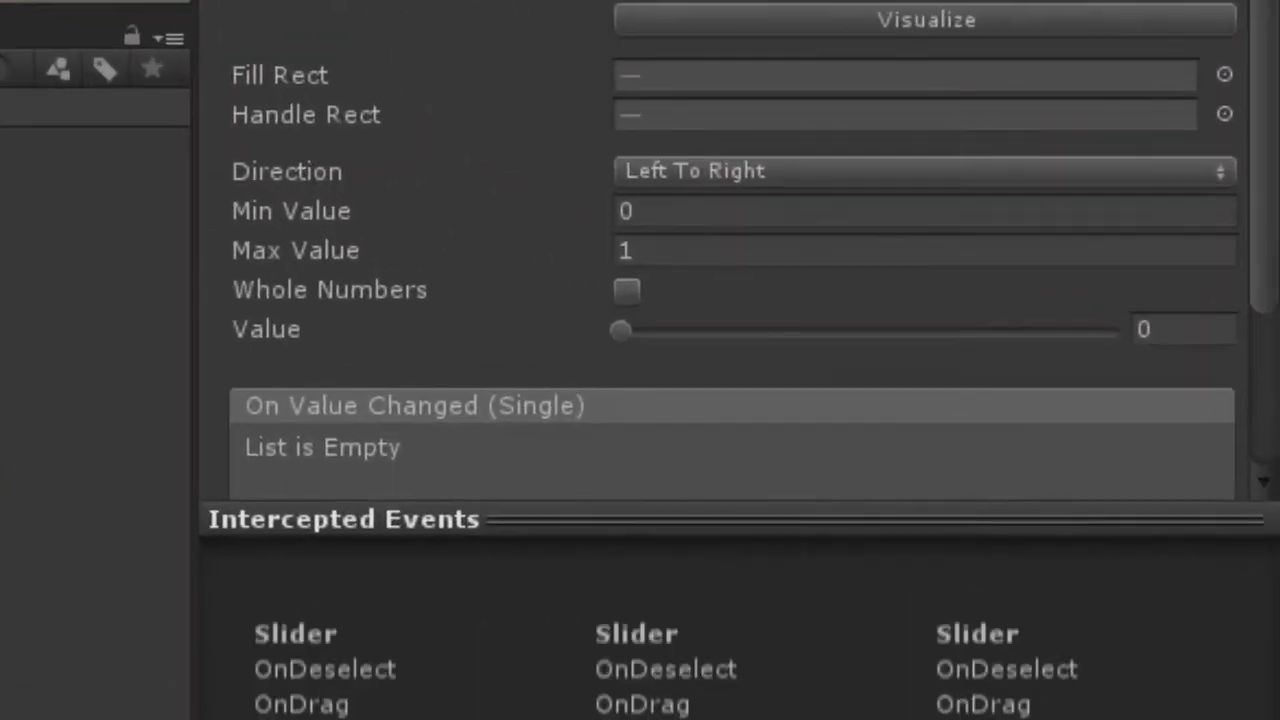
Add an On Value Changed entry calling the Canvas's CubeColorModifier.OnEdit, with Value 1.
scroll(1179, 458, down, 3)
click(1148, 371)
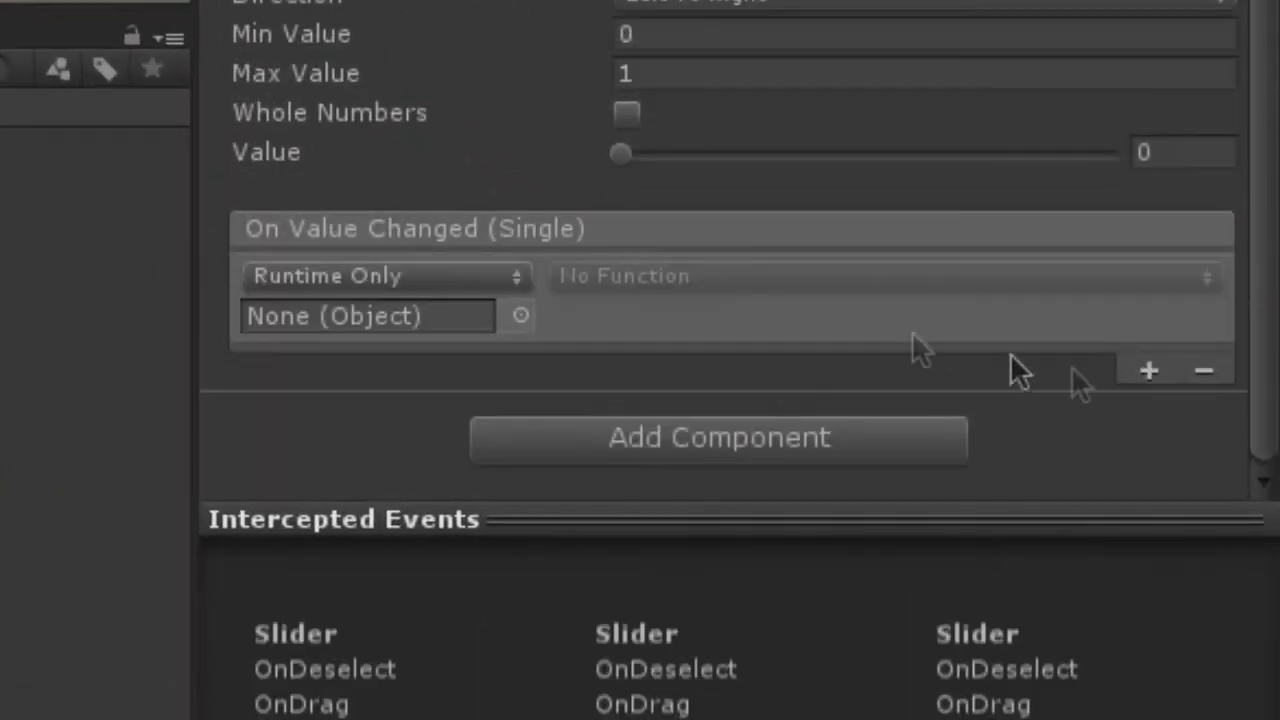
drag(60, 140, 335, 318)
click(658, 285)
mouse_move(757, 640)
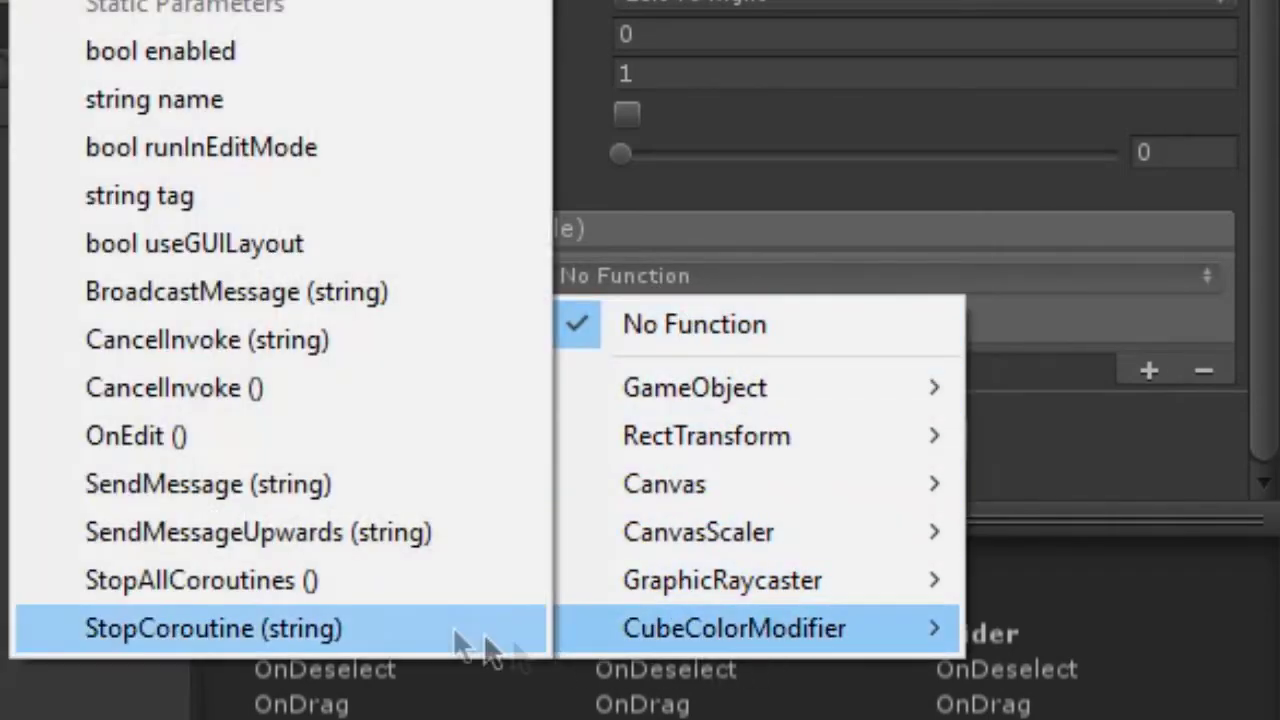
click(145, 446)
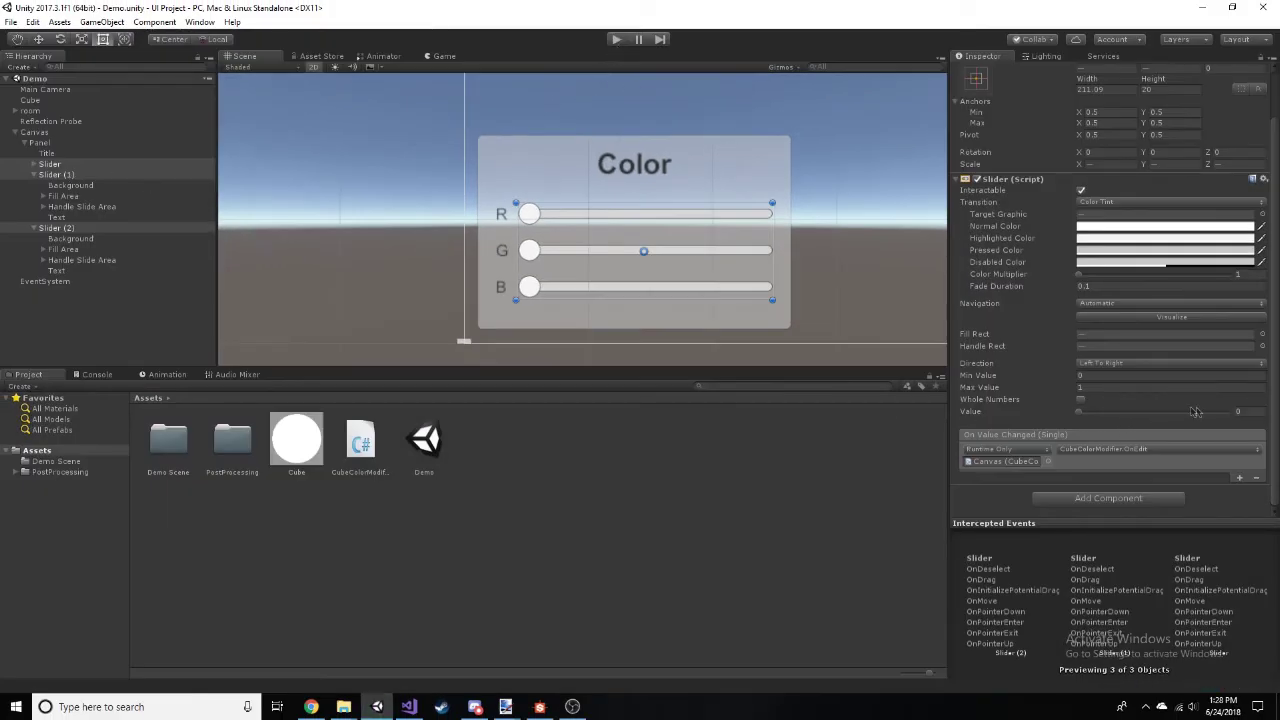
click(1252, 410)
Give the selected R, G and B sliders a Value of 1, then enter Play mode.
text(1)
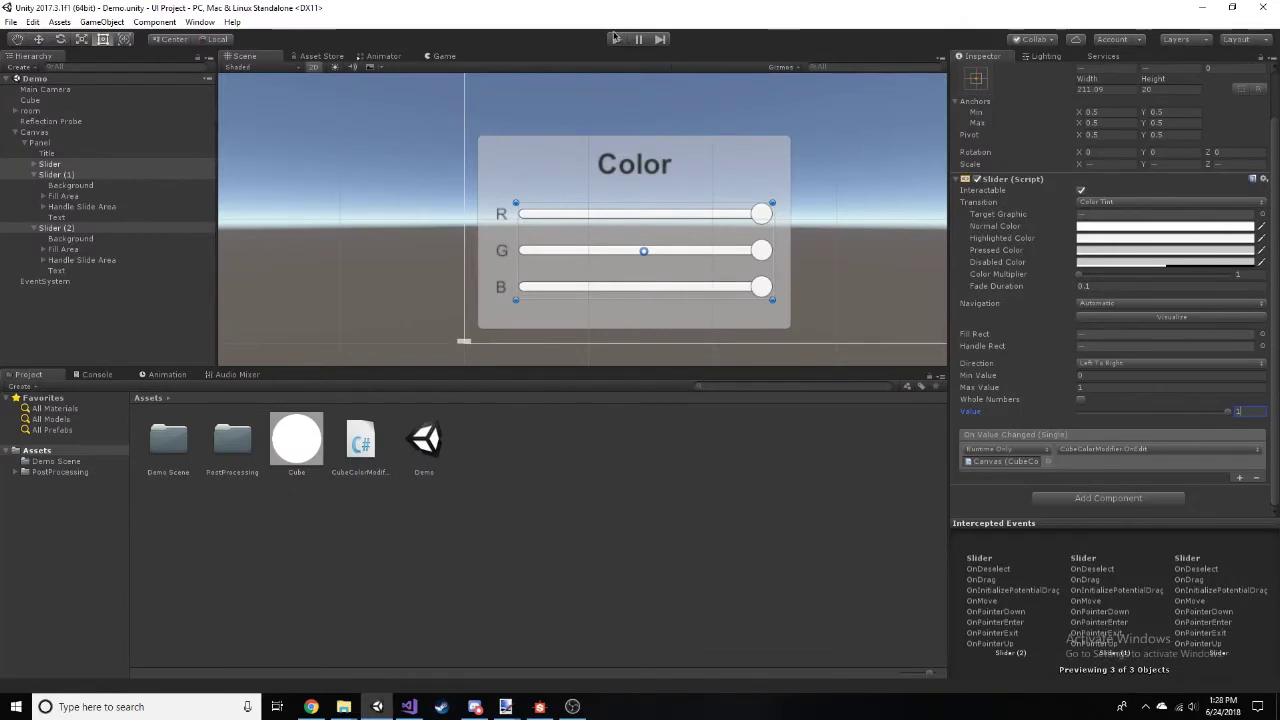
click(615, 38)
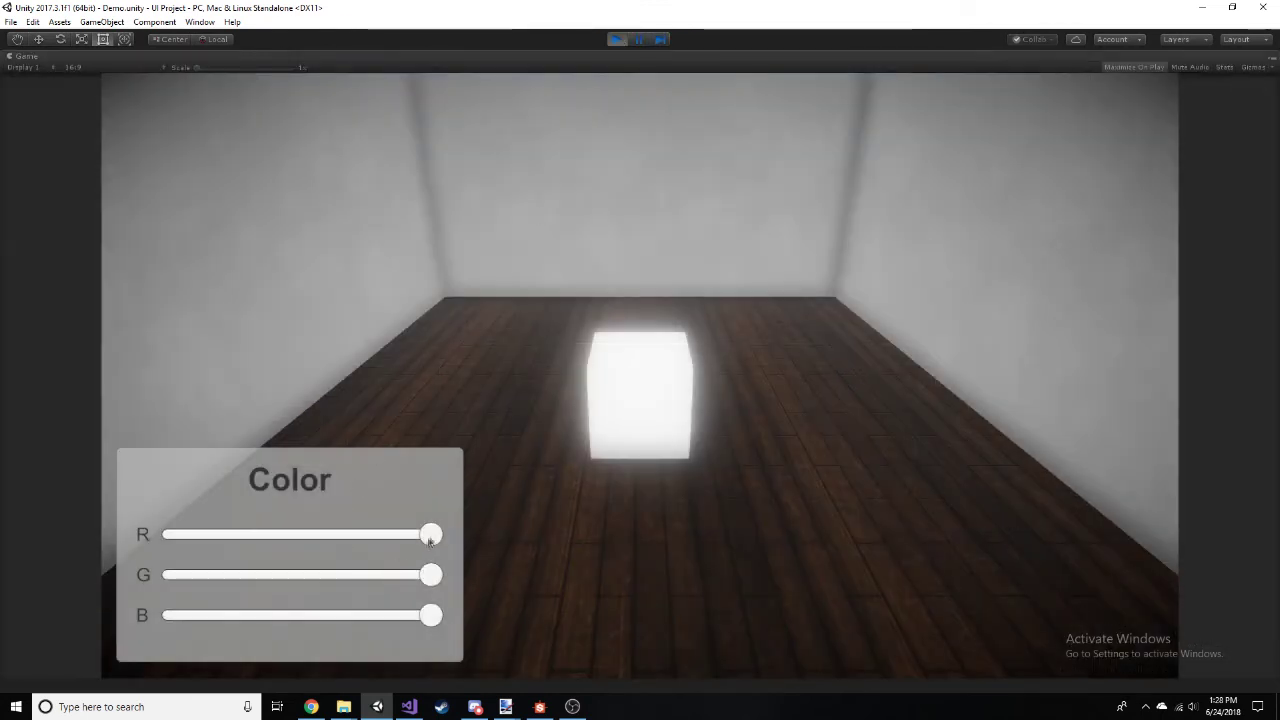
In the Game view, drag R to 0 and G to about half, turning the cube blue.
drag(430, 535, 170, 540)
drag(430, 575, 285, 580)
drag(192, 539, 246, 537)
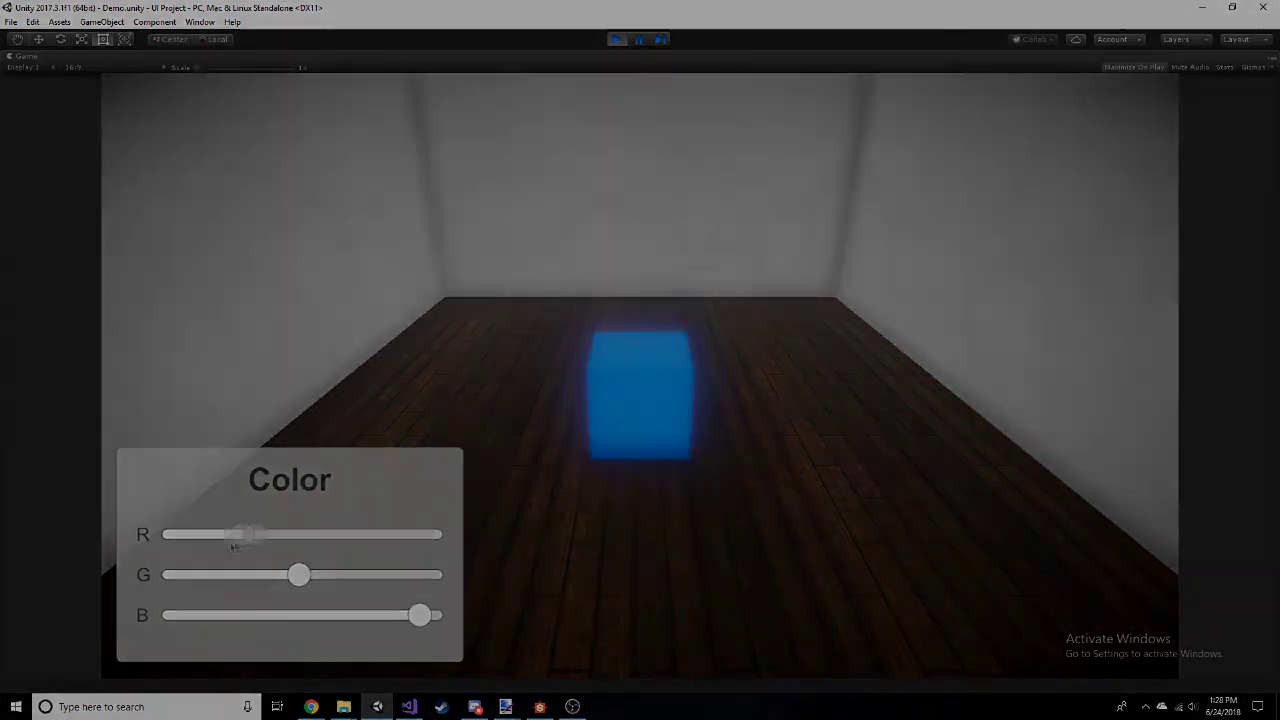